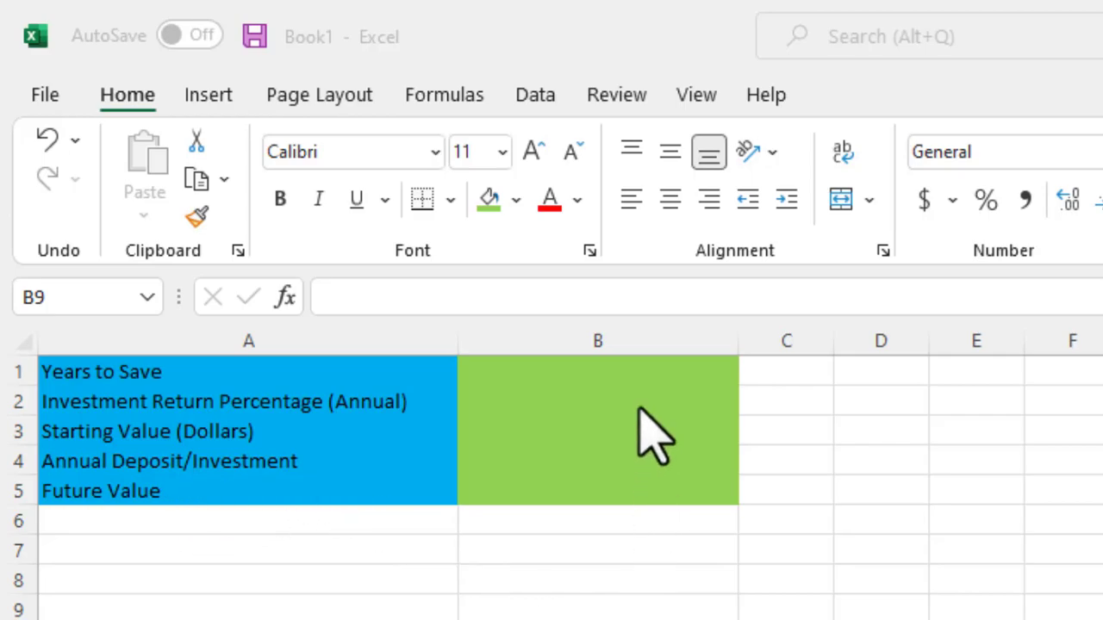
- Format the Investment Return Percentage cell B2 as Percentage with two decimal places
left_click(560, 402)
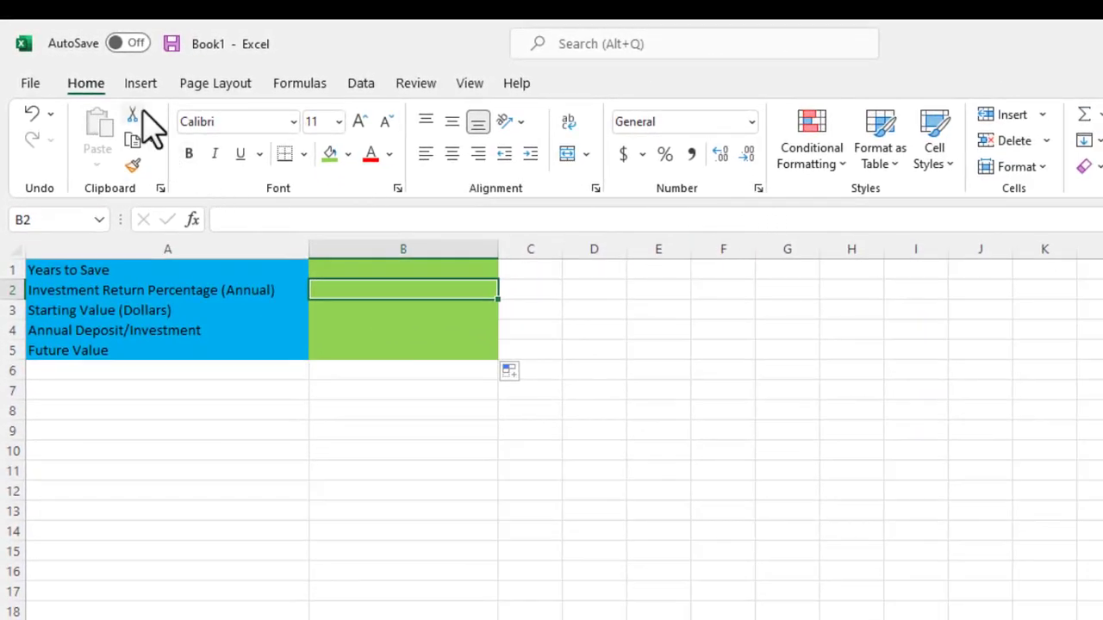
left_click(759, 190)
left_click_drag(729, 201, 820, 195)
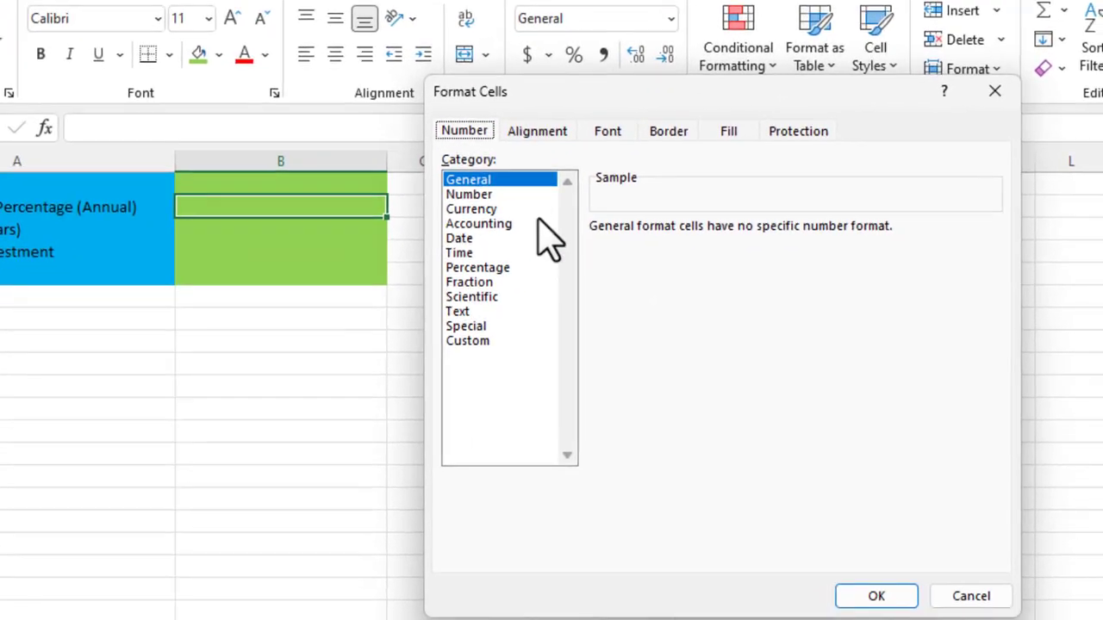
left_click(480, 269)
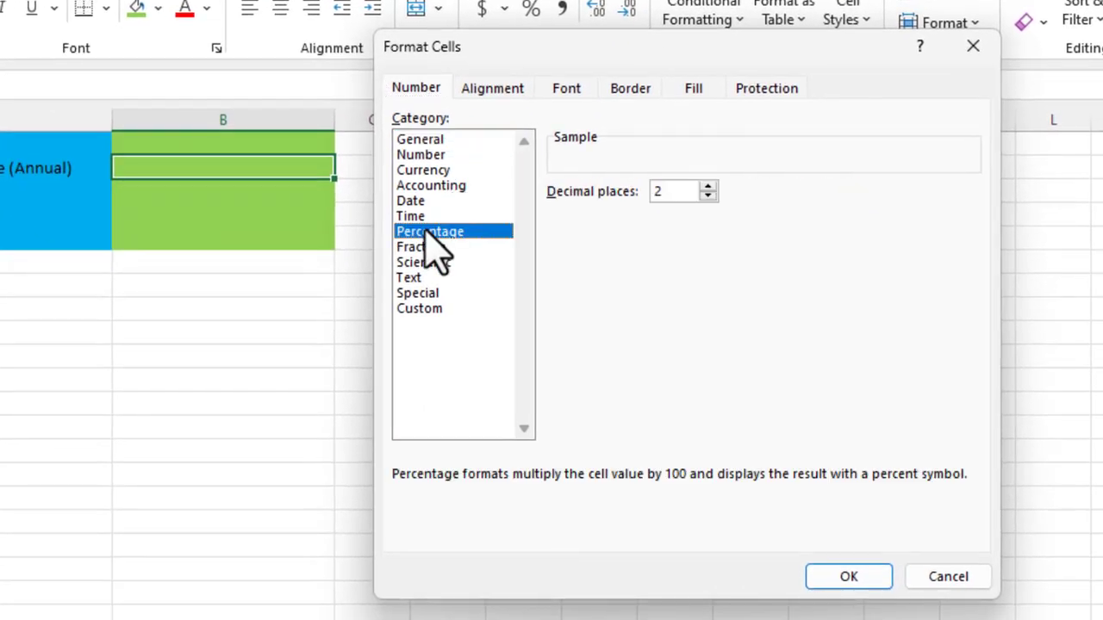
left_click(875, 586)
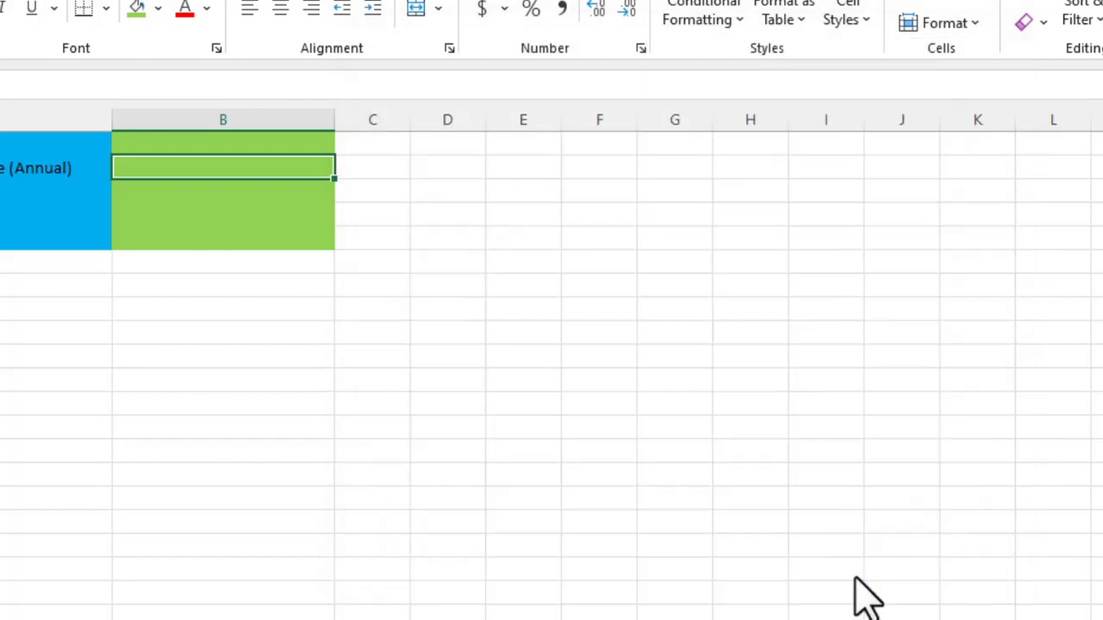
- Format cells B3 to B5 as Currency with two decimal places and the -$1,234.10 negative style
left_click(215, 191)
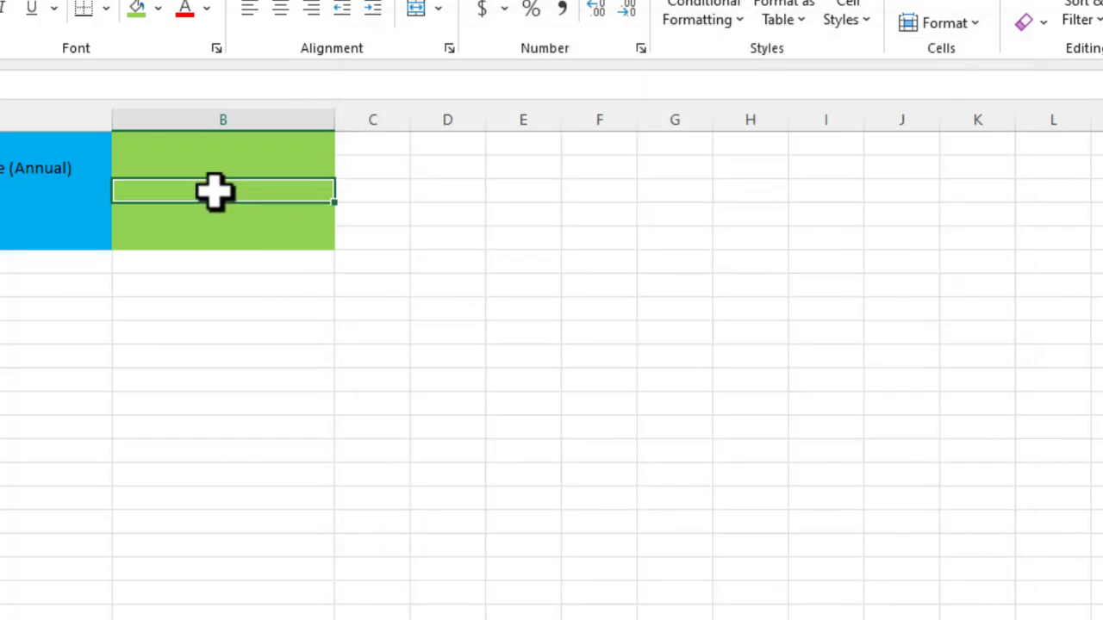
left_click_drag(218, 202, 220, 245)
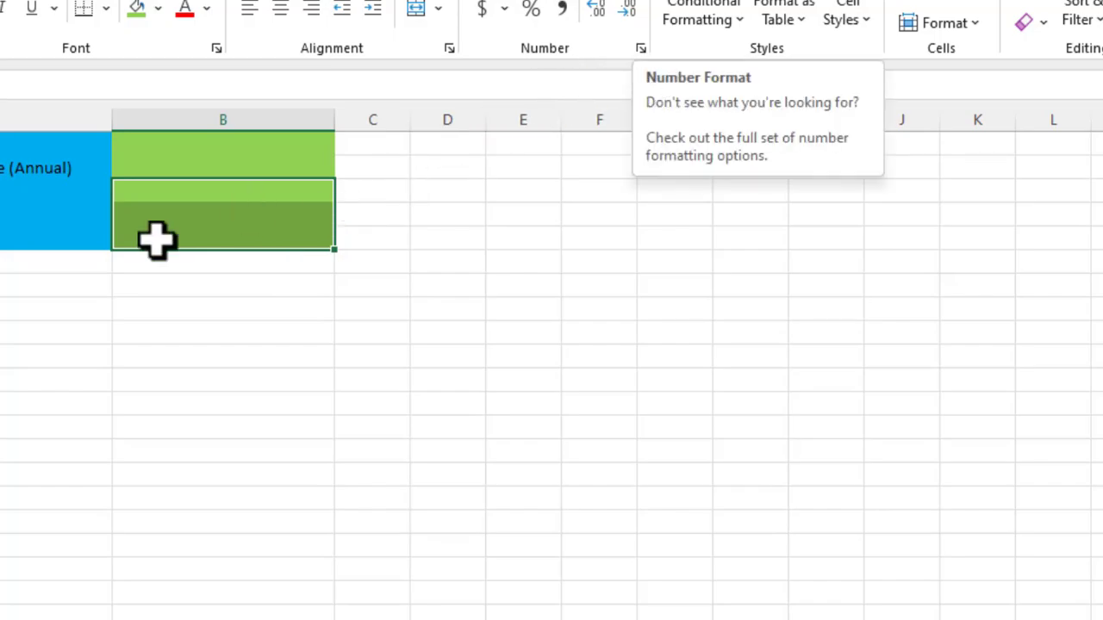
right_click(203, 197)
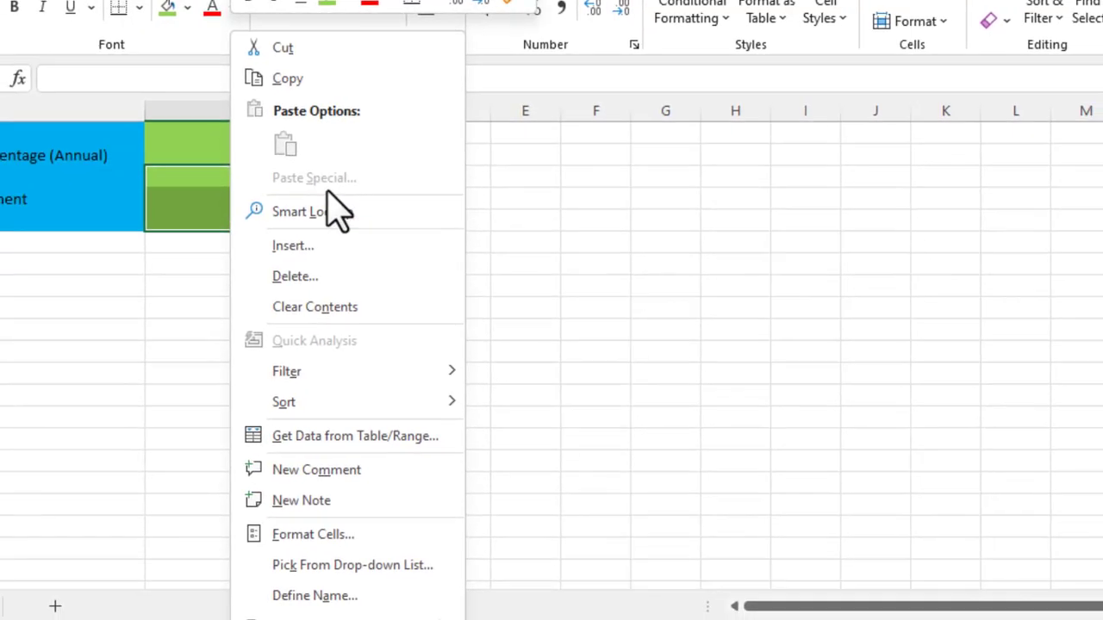
left_click(325, 535)
left_click_drag(275, 140, 676, 16)
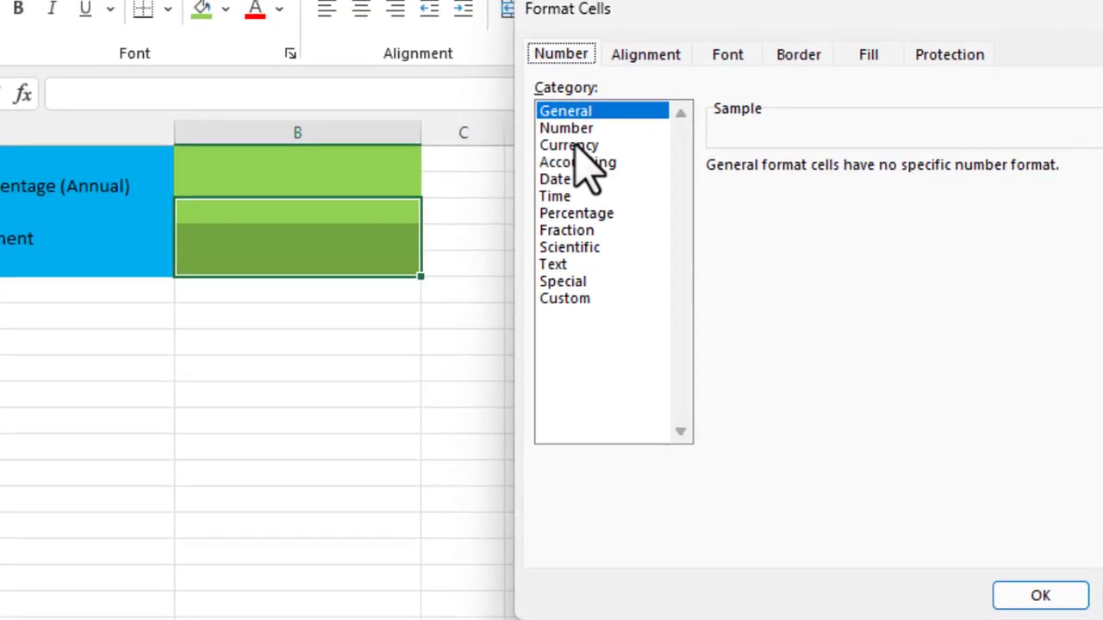
left_click(480, 121)
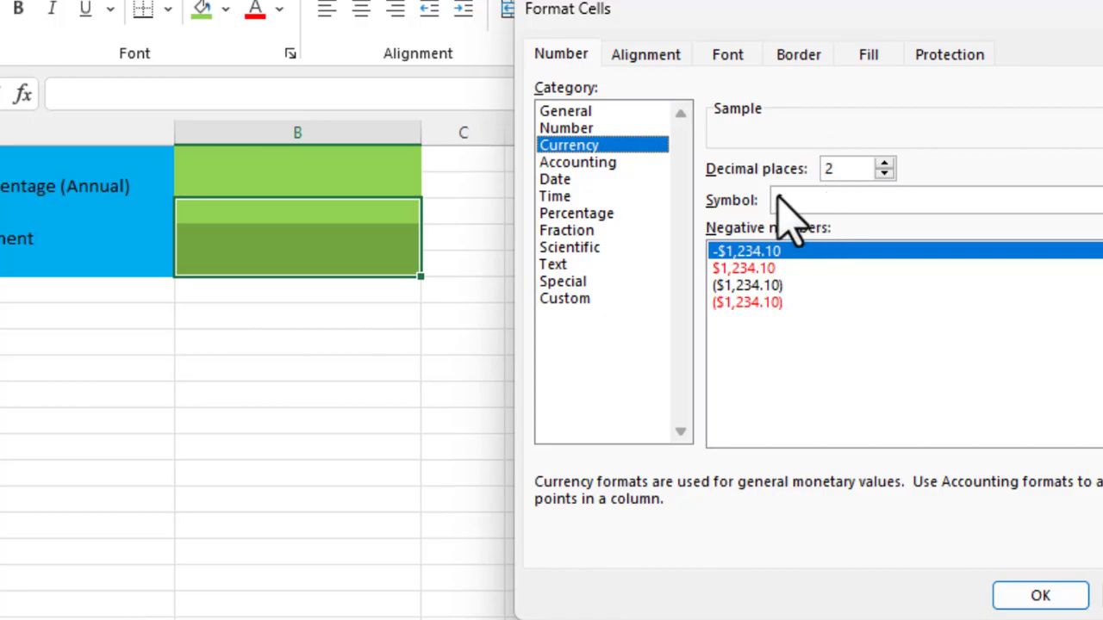
left_click(1041, 596)
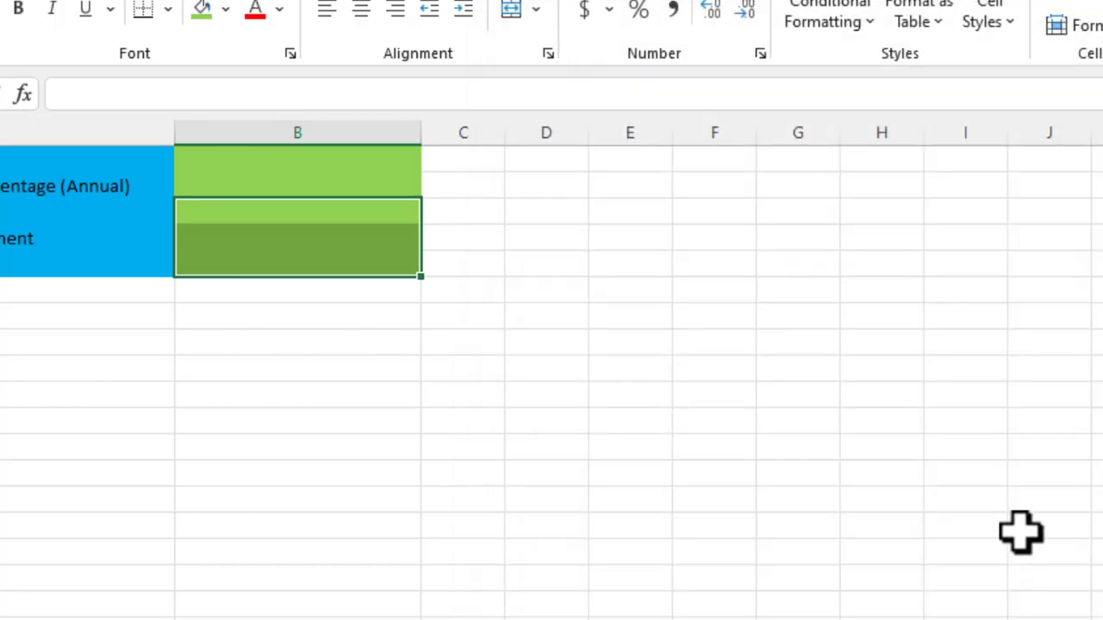
left_click(371, 429)
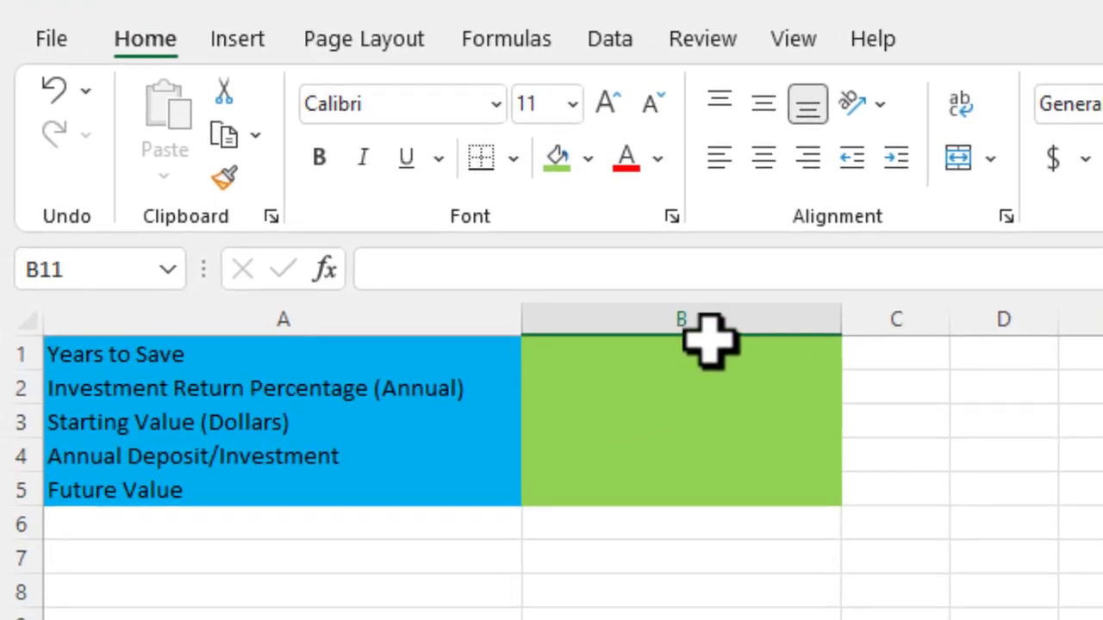
- Enter 20 as the years to save in B1 and 6.00% as the annual investment return in B2
left_click(323, 161)
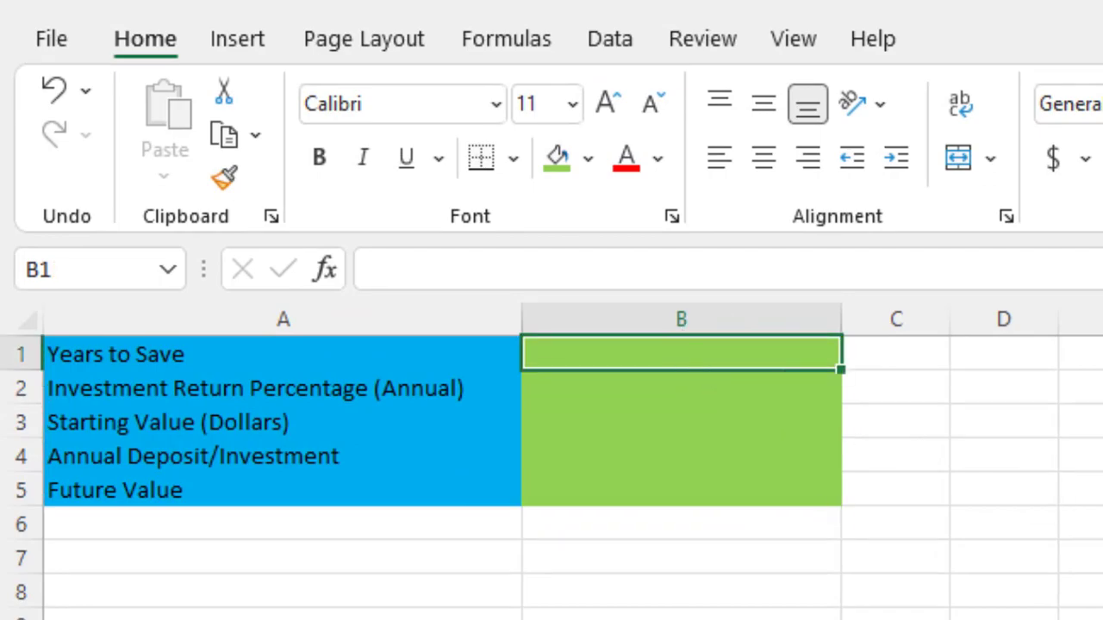
type("20")
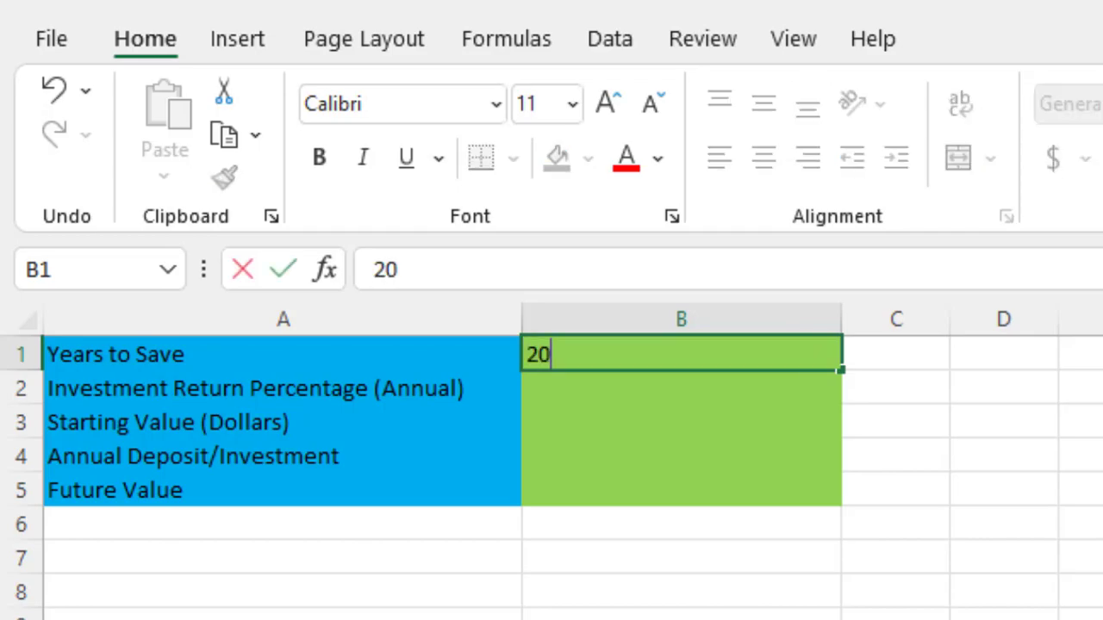
key("Return")
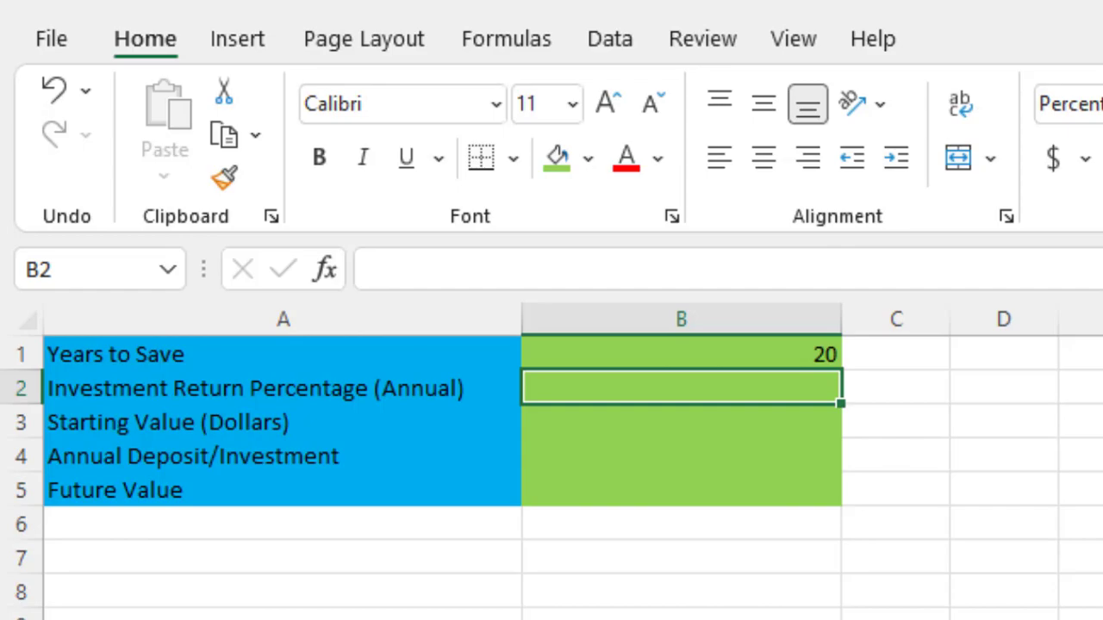
type("6.00")
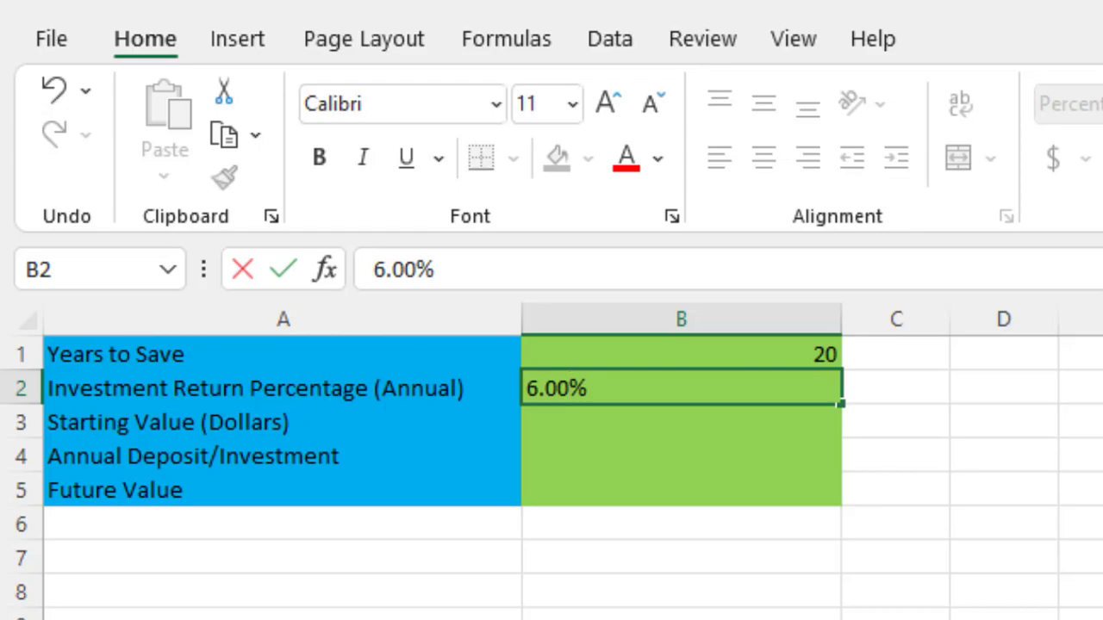
key("Return")
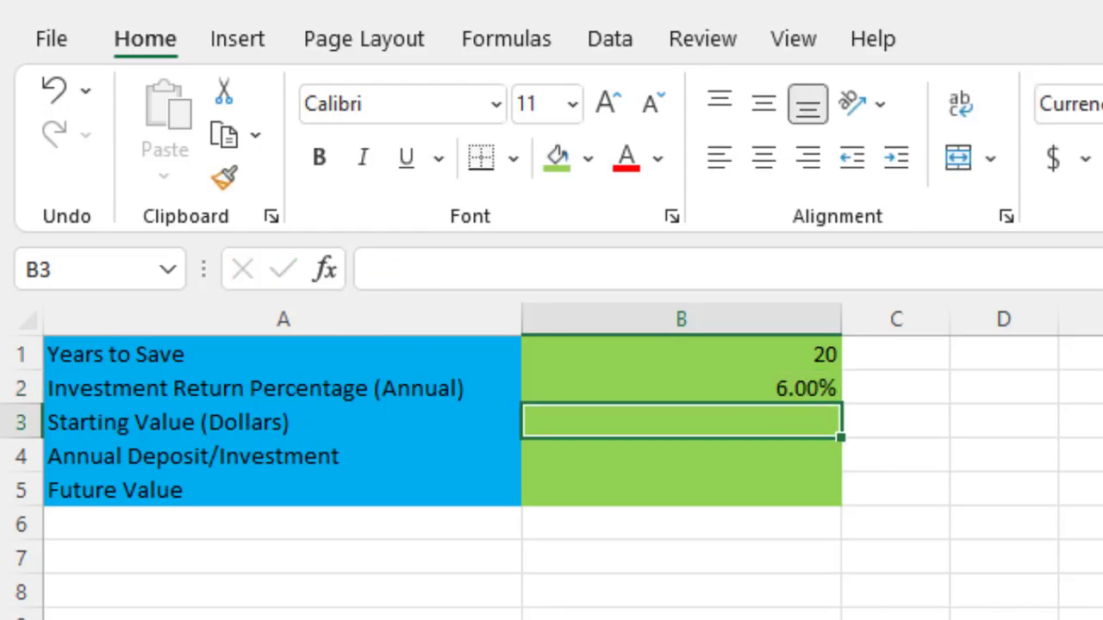
- Enter a starting value of 10000 in B3 and an annual deposit of 3000 in B4
type("10000")
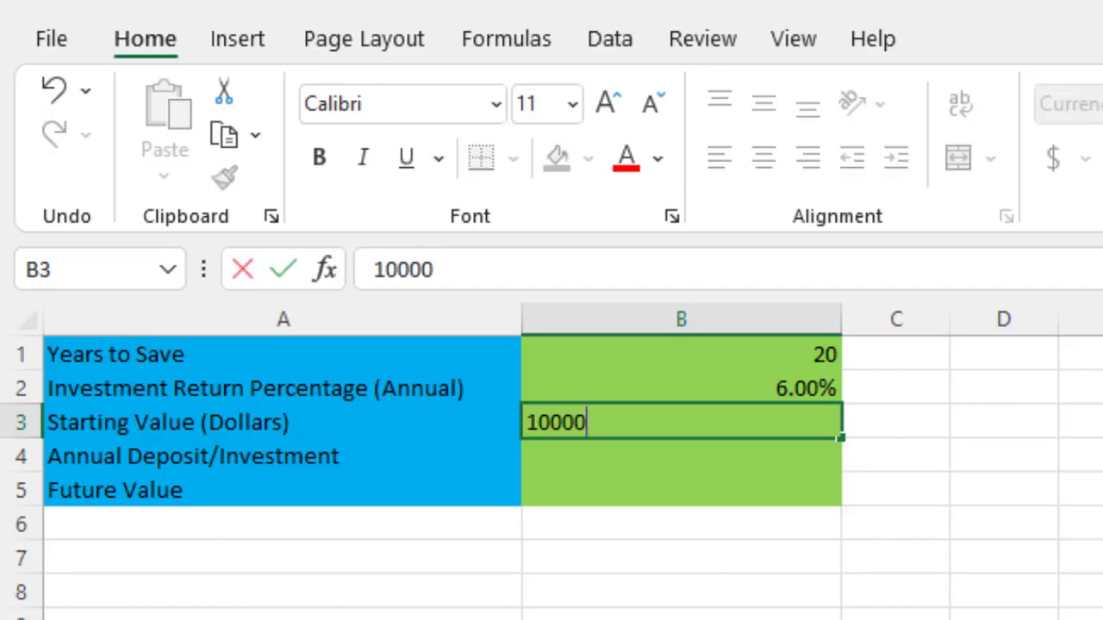
key("Return")
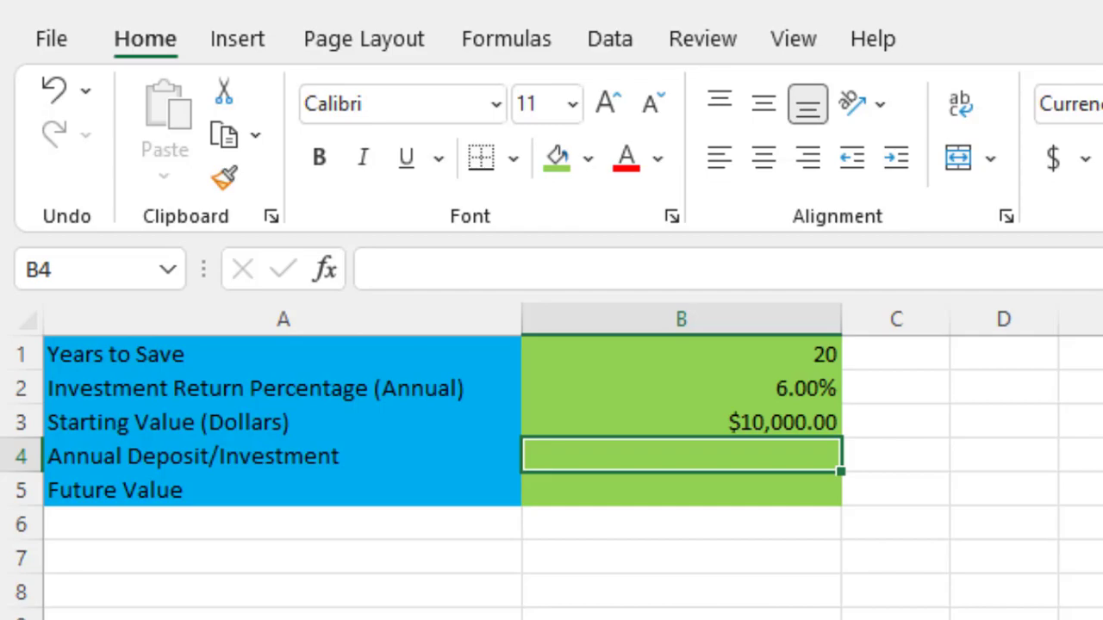
type("3000")
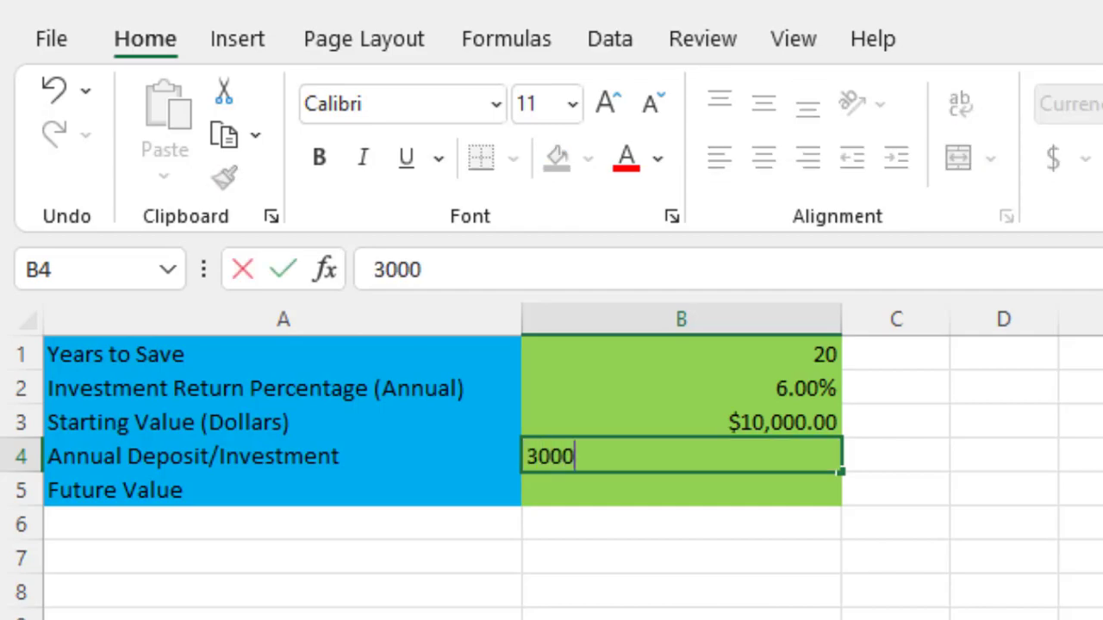
key("ctrl+Return")
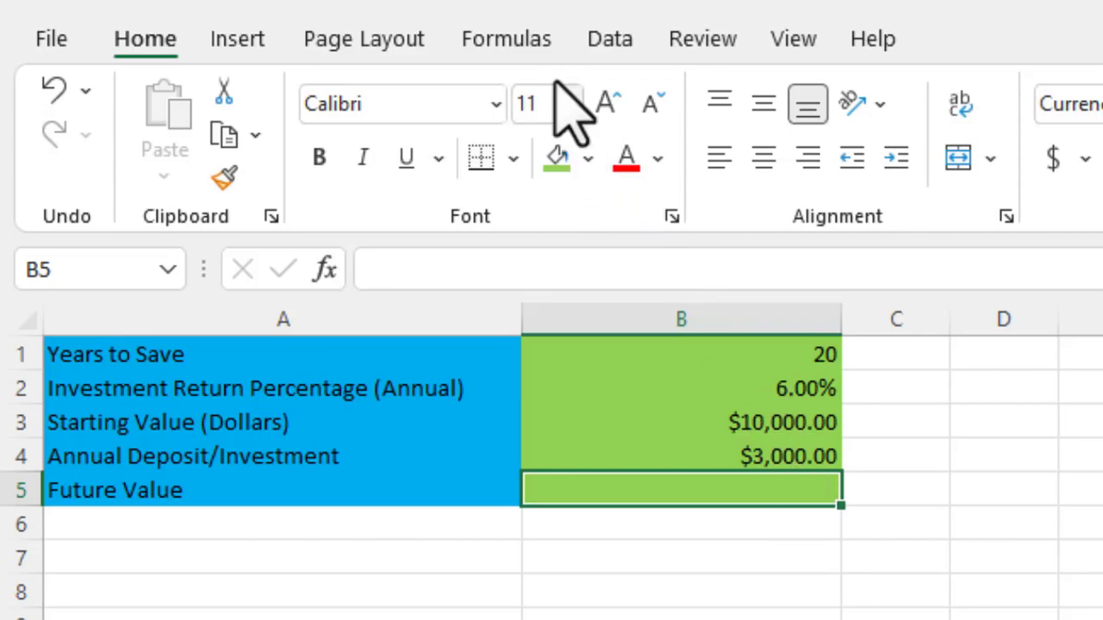
- Insert the financial function FV in the Future Value cell B5, keeping the input values in column B uncovered
left_click(517, 52)
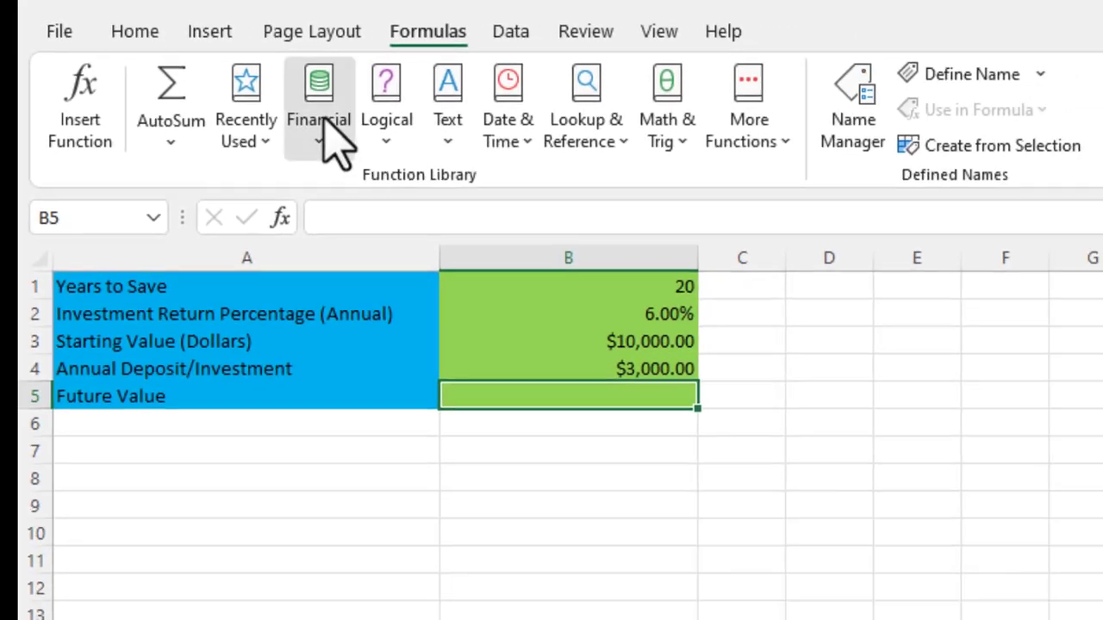
left_click(396, 165)
left_click_drag(403, 154, 405, 266)
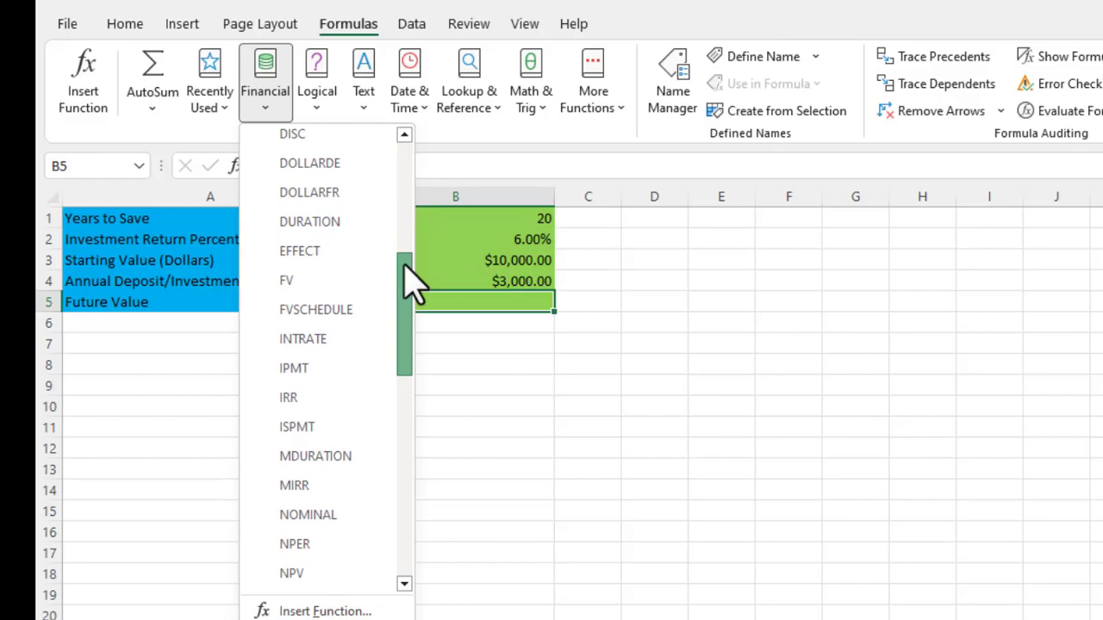
left_click(289, 285)
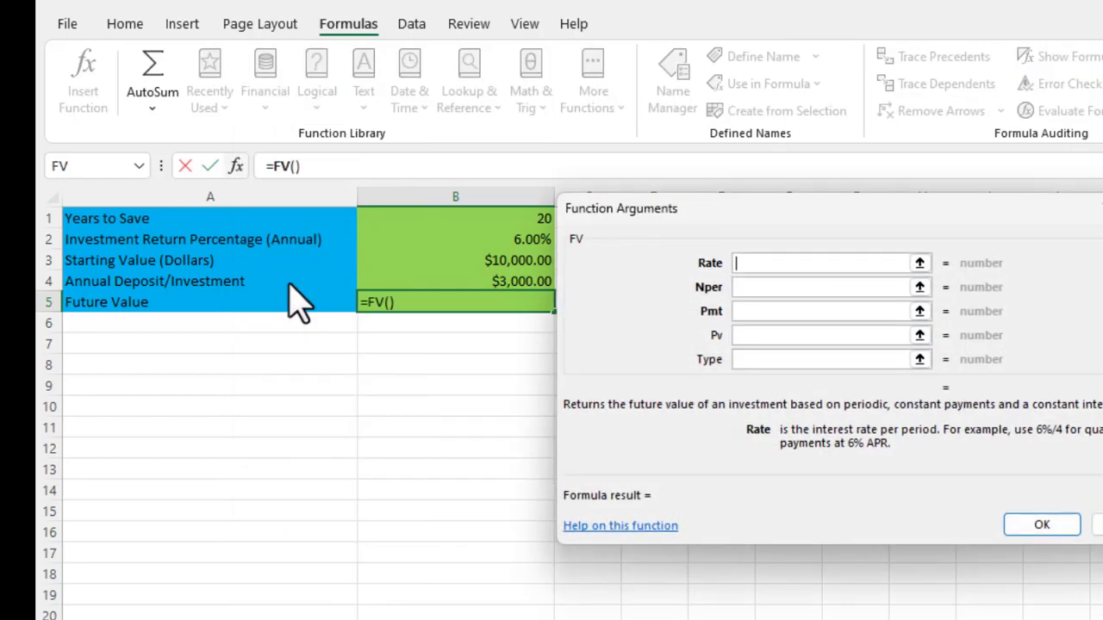
mouse_move(783, 214)
left_mouse_down()
mouse_move(815, 217)
mouse_move(804, 222)
mouse_move(798, 208)
left_mouse_up()
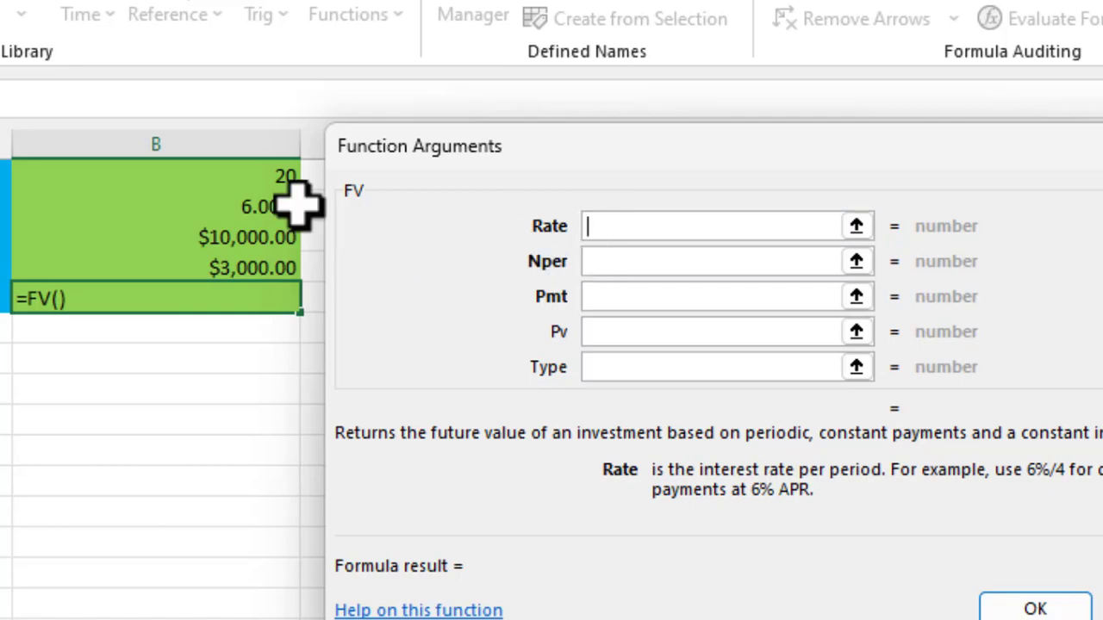
- Set the FV arguments to Rate B2, Nper B1, Pmt B4 and Pv B3, leave Type empty, and accept the formula
left_click(244, 208)
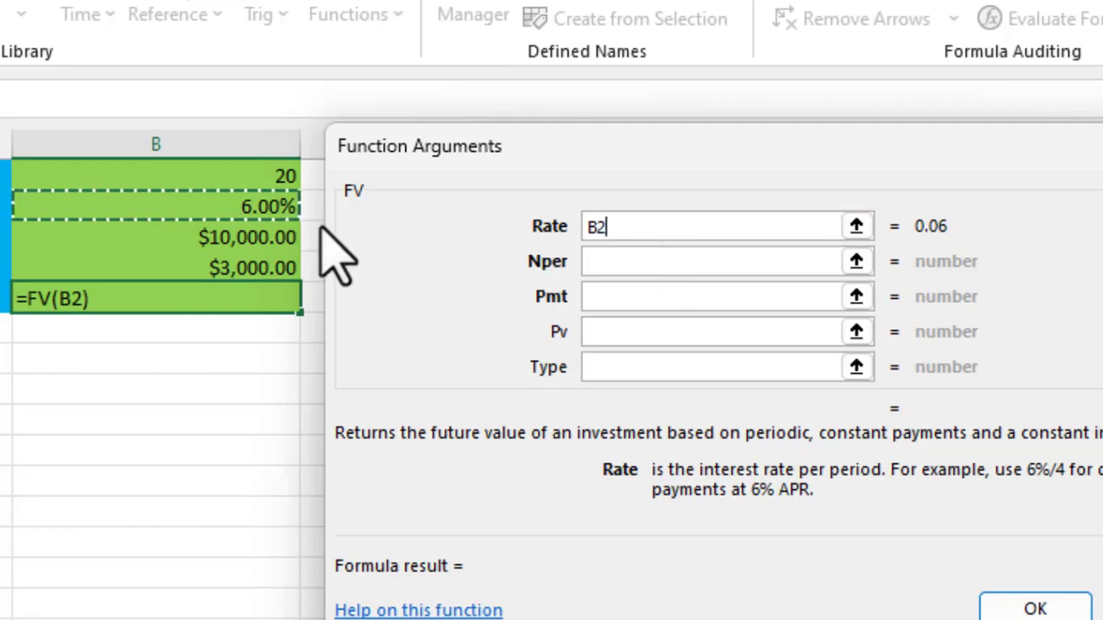
left_click(625, 260)
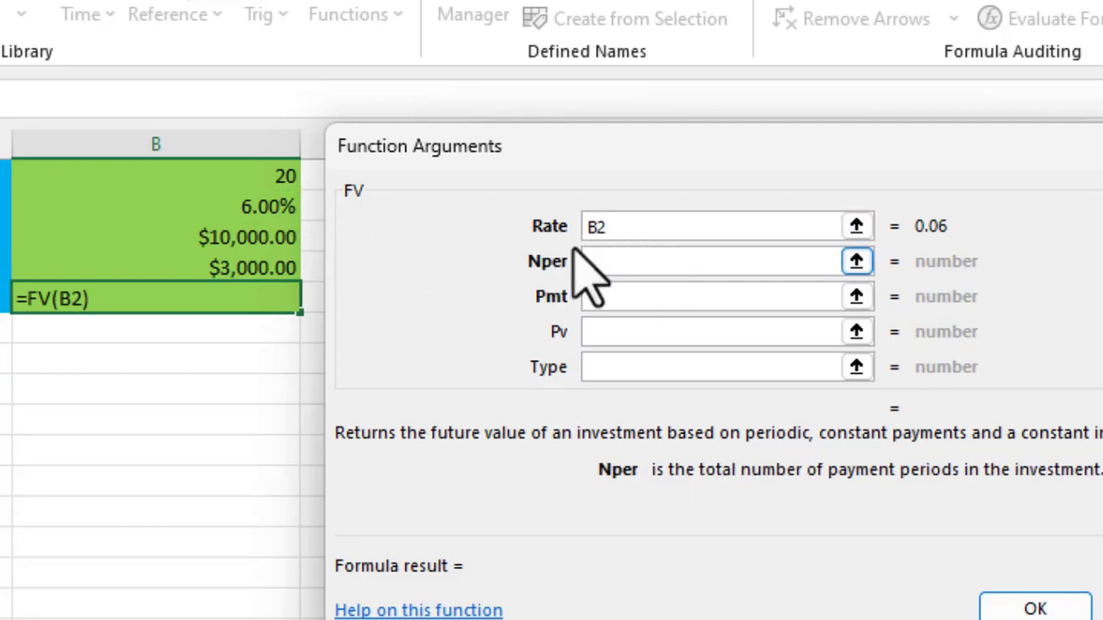
left_click(265, 172)
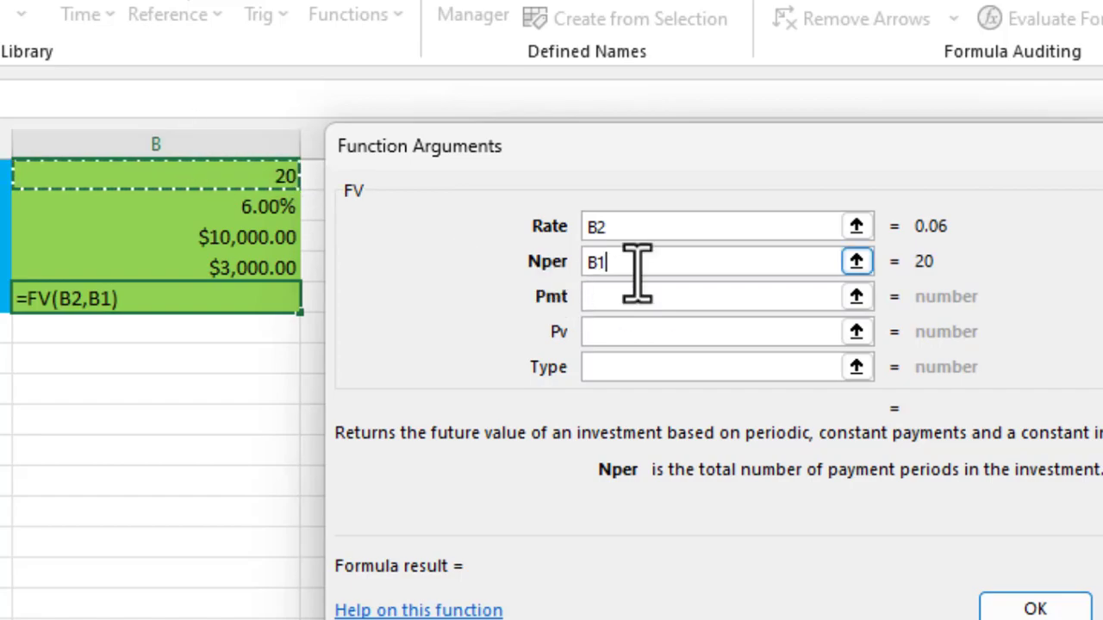
left_click(625, 293)
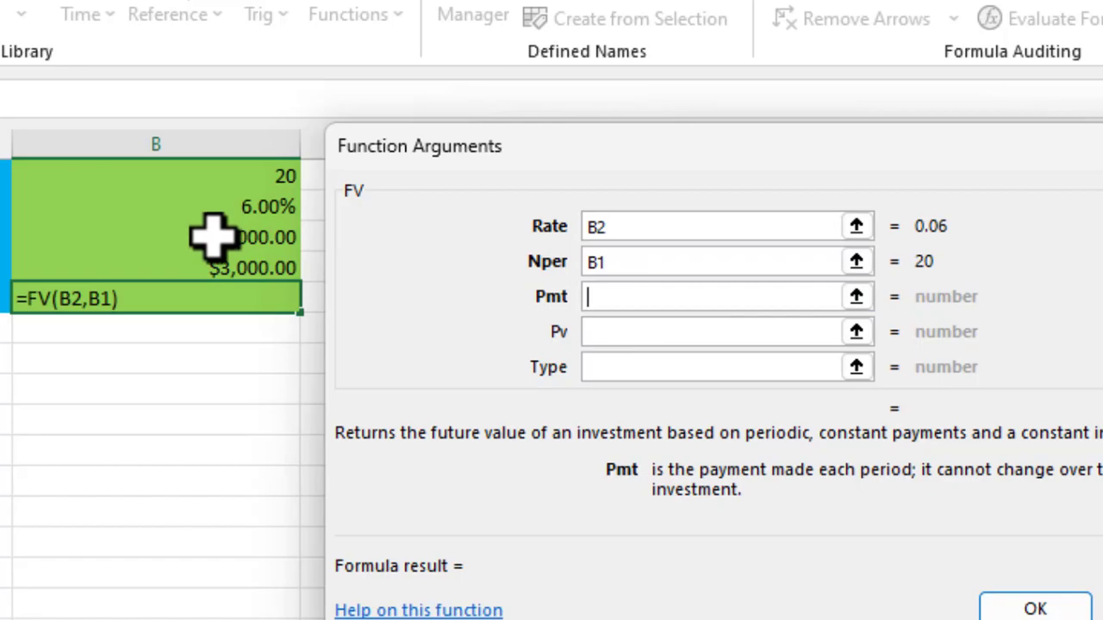
left_click(263, 270)
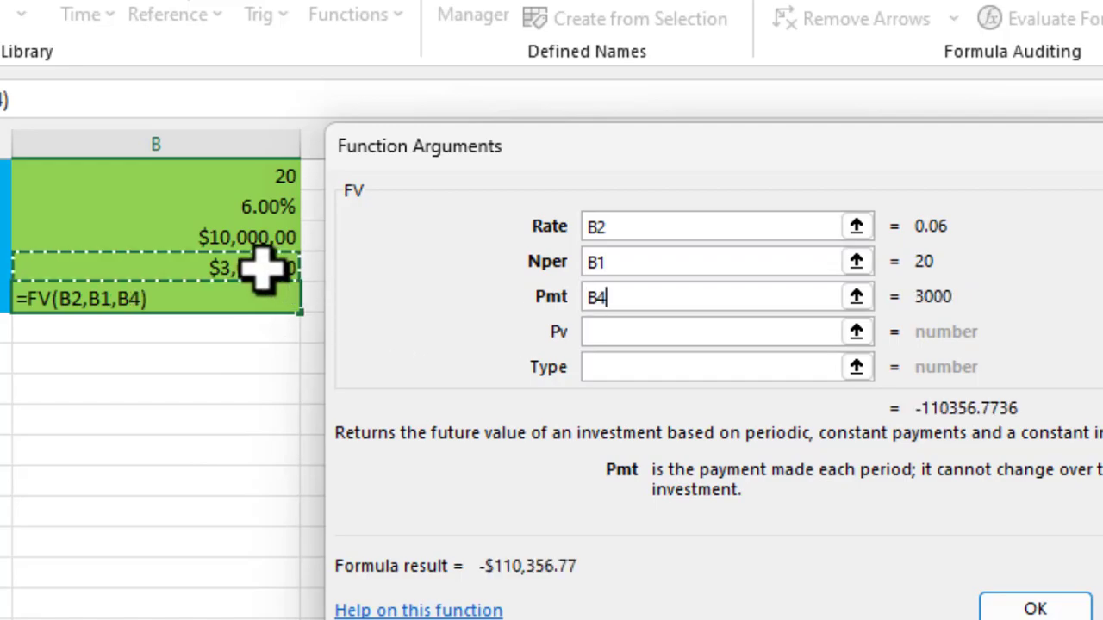
left_click(655, 333)
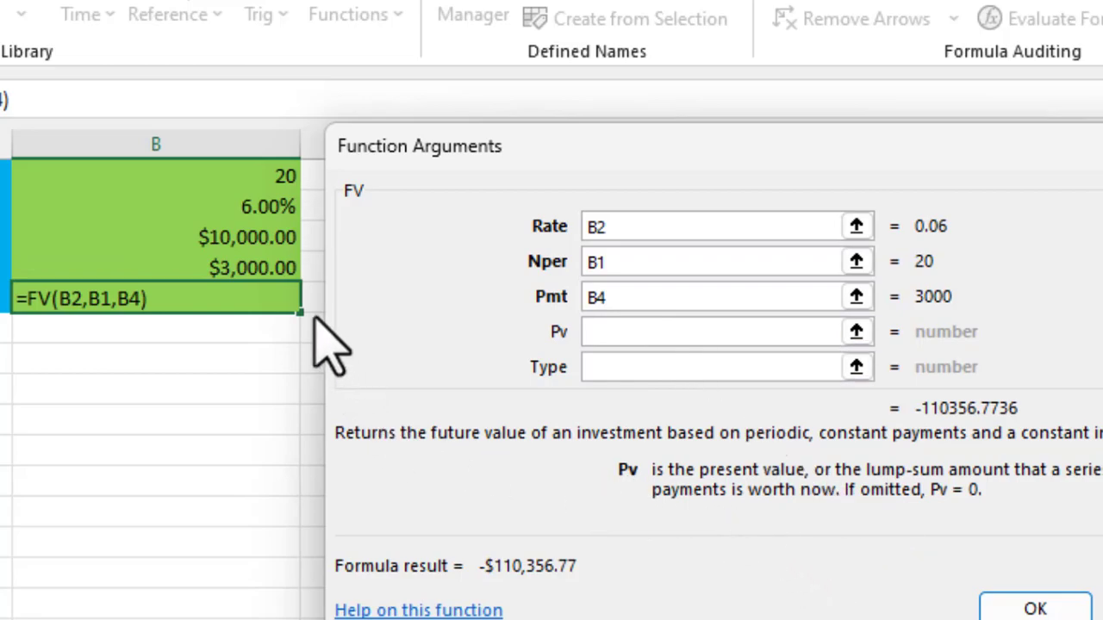
left_click(270, 237)
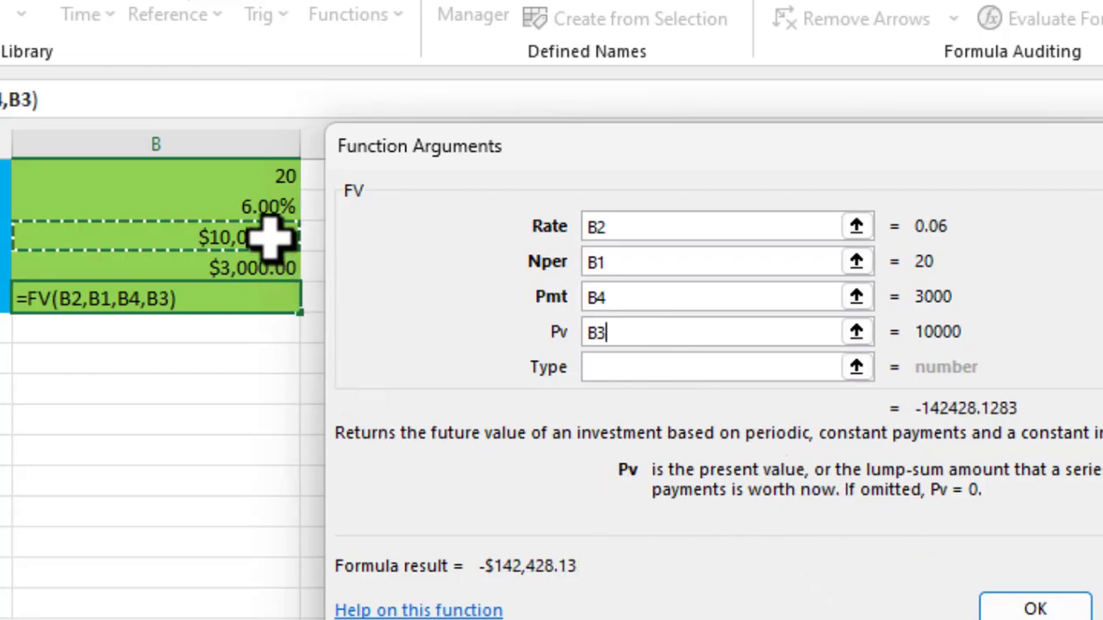
left_click(696, 370)
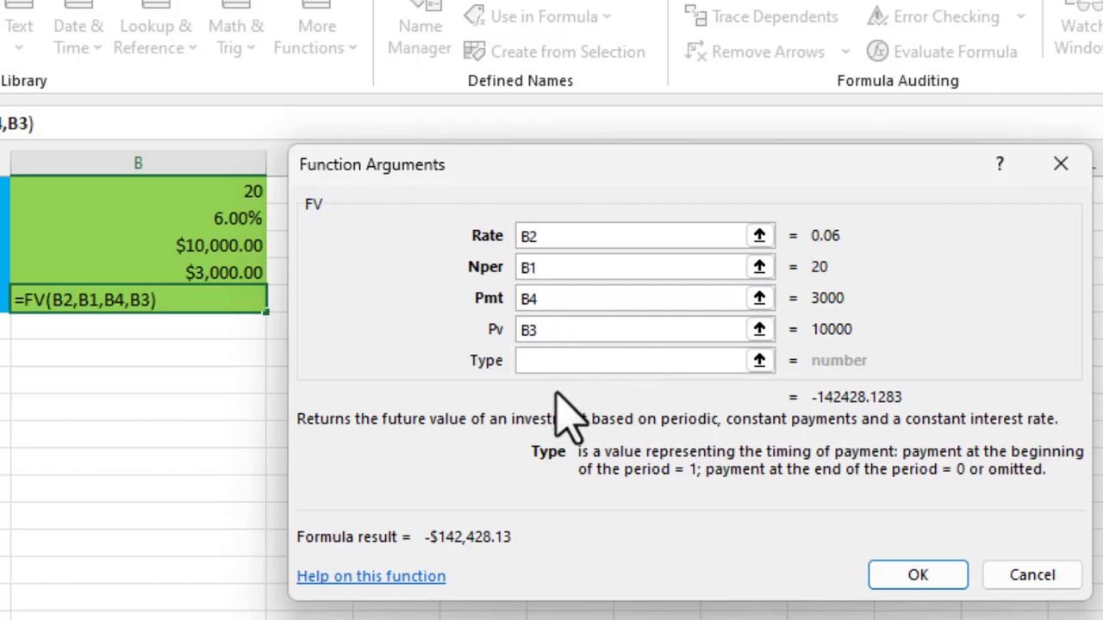
left_click(918, 578)
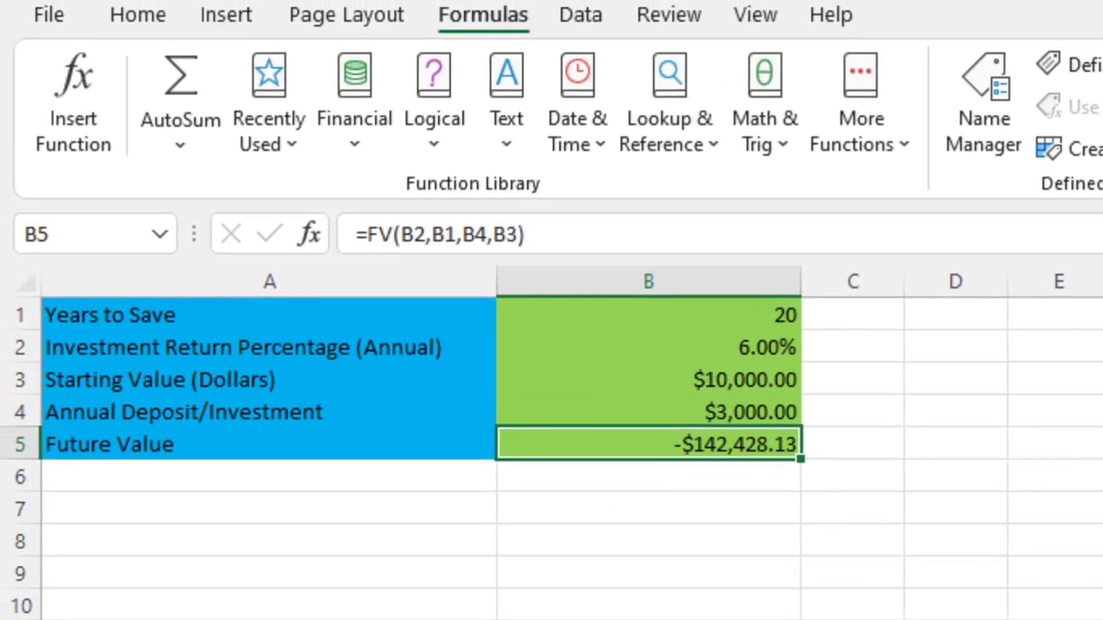
- Negate the Future Value formula in B5 by placing a minus sign before FV, giving =-FV(B2,B1,B4,B3)
left_click(369, 234)
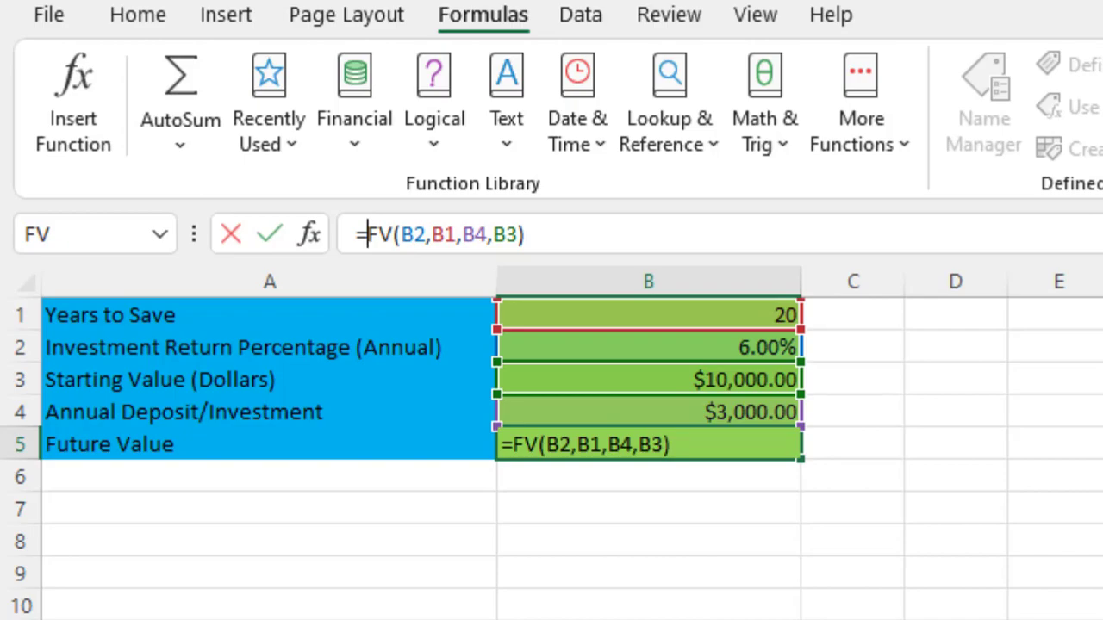
type("-")
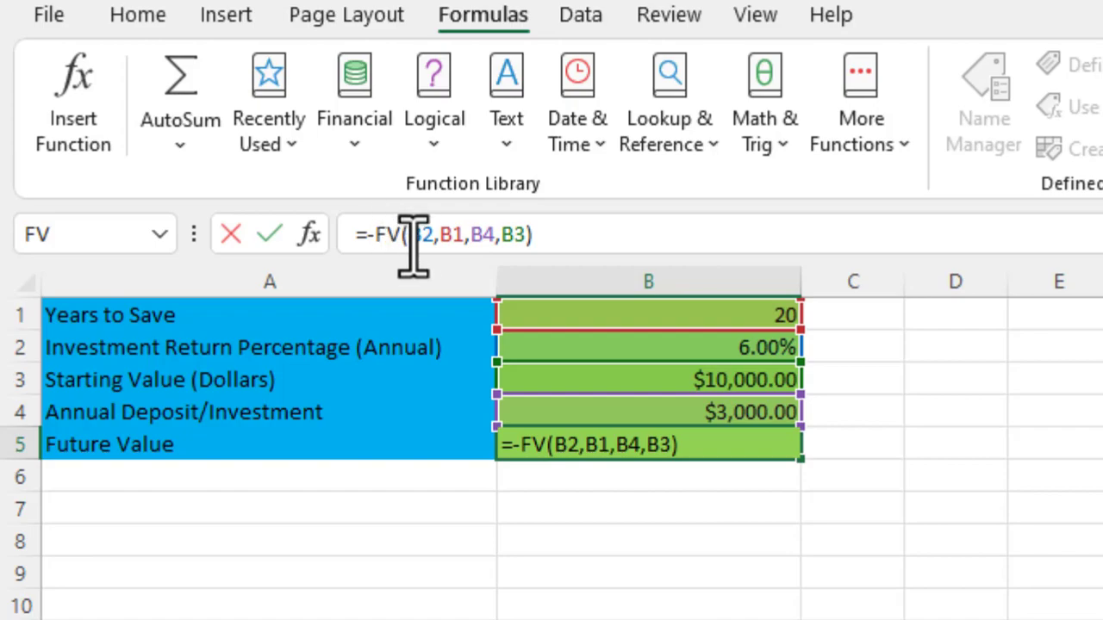
left_click(567, 235)
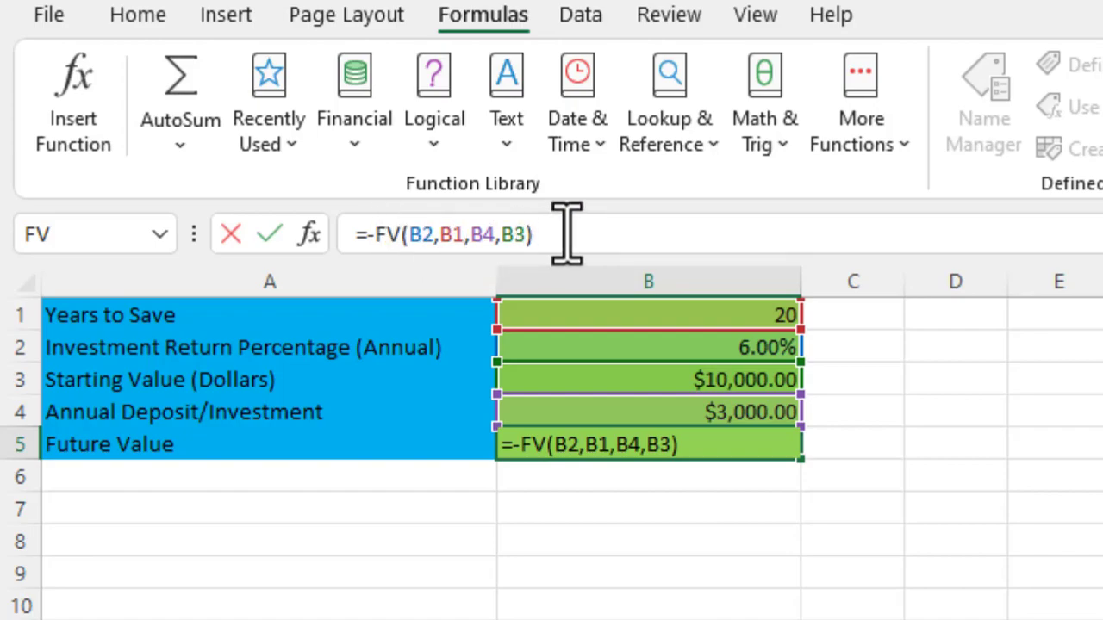
key("Return")
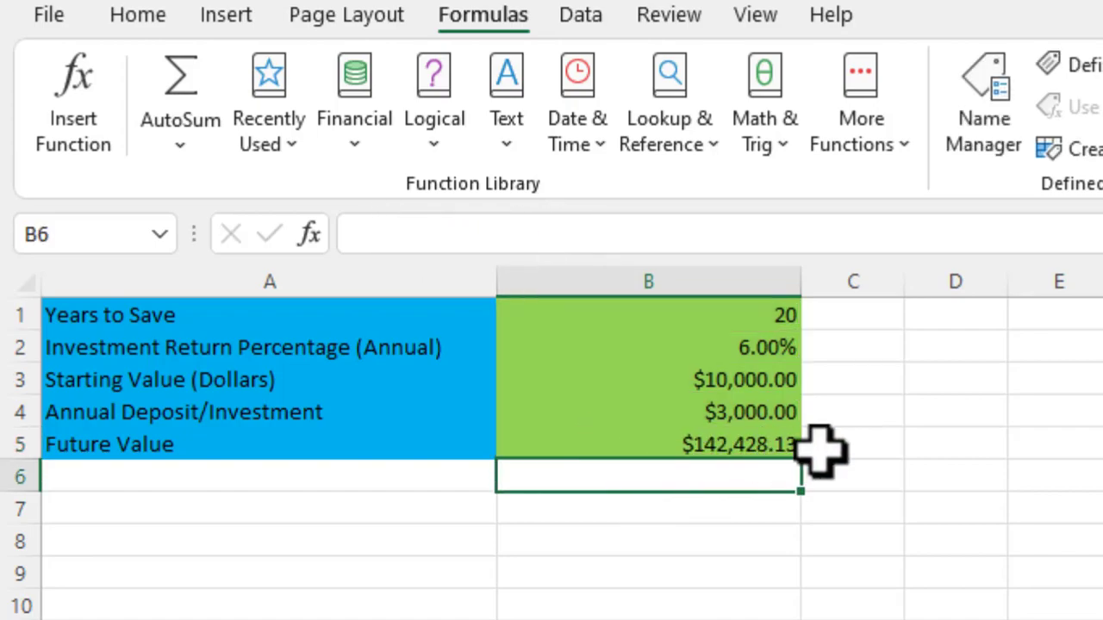
left_click(777, 439)
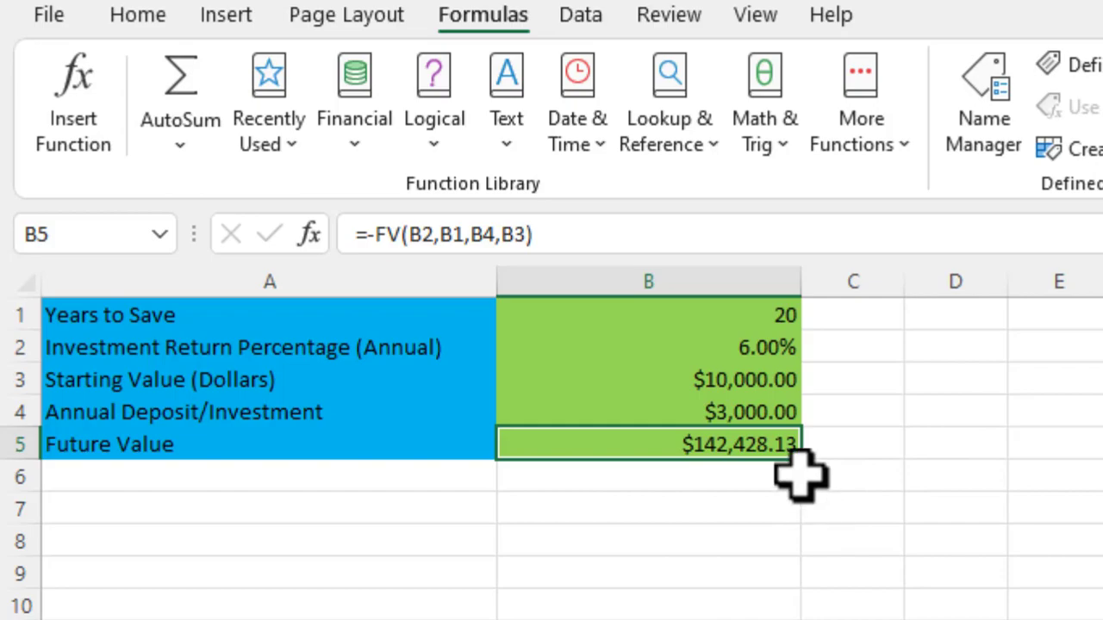
- Try annual investment returns of 7% and 15% in B2 to compare the calculated future values
left_click(760, 348)
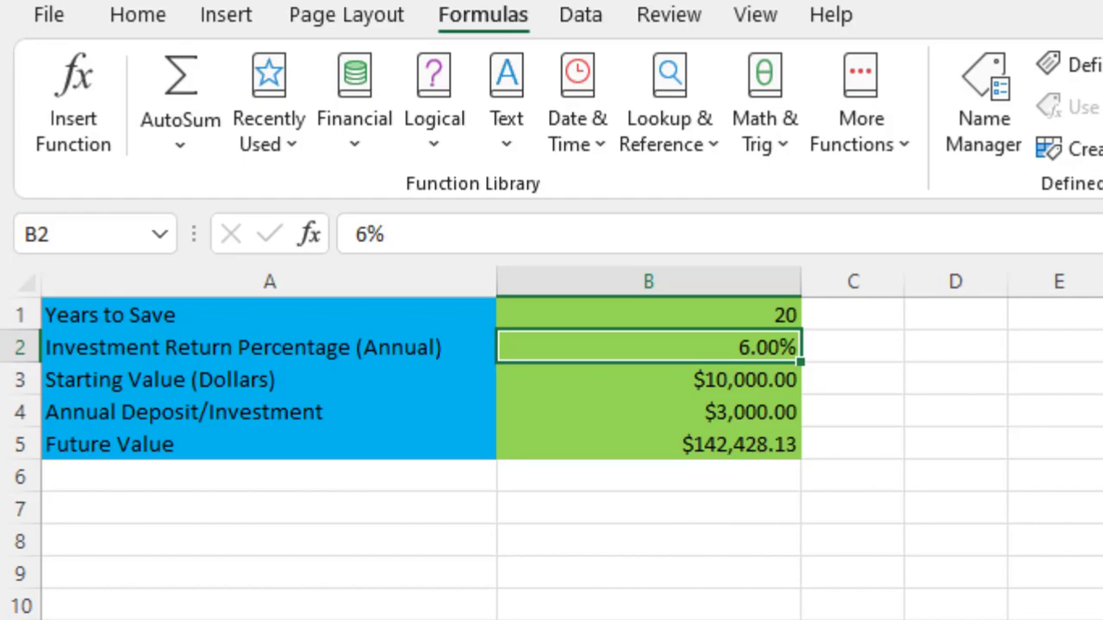
type("7")
key("Return")
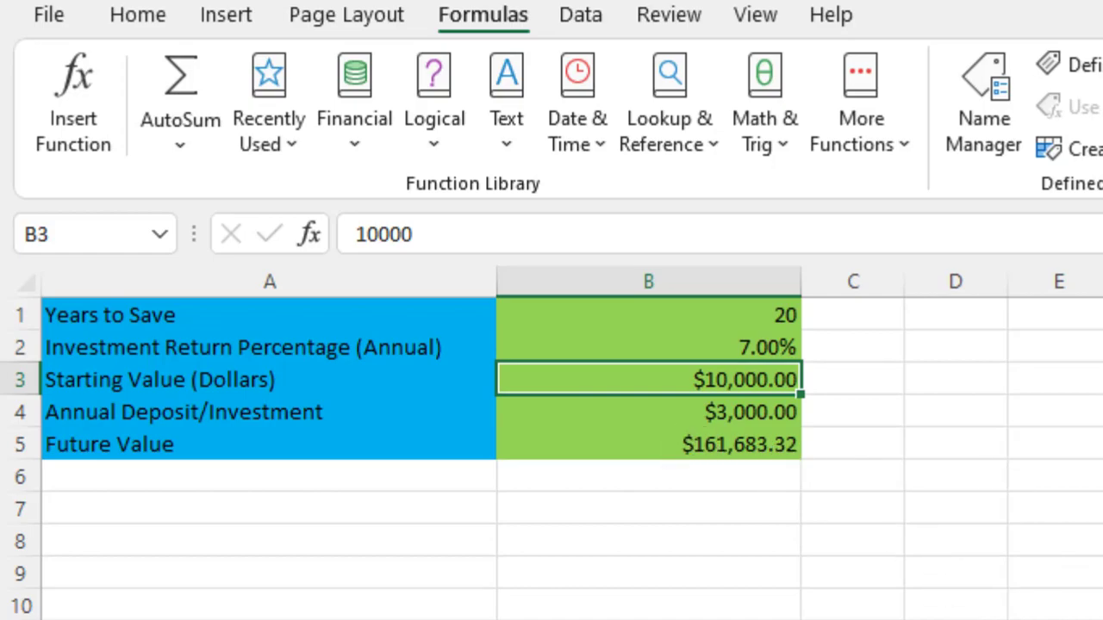
left_click(751, 345)
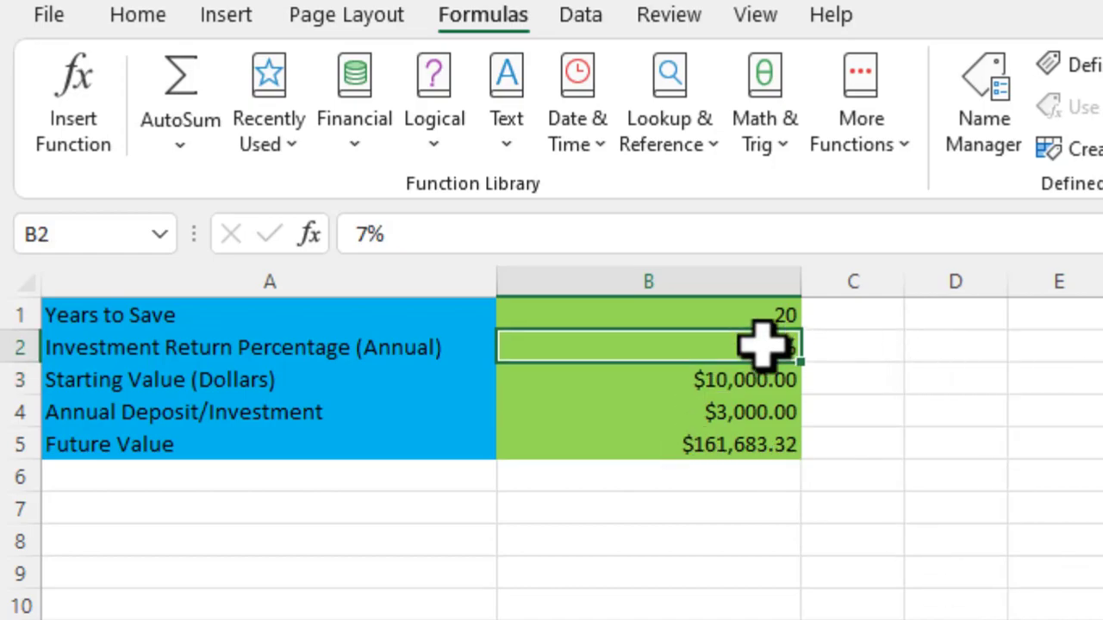
type("15")
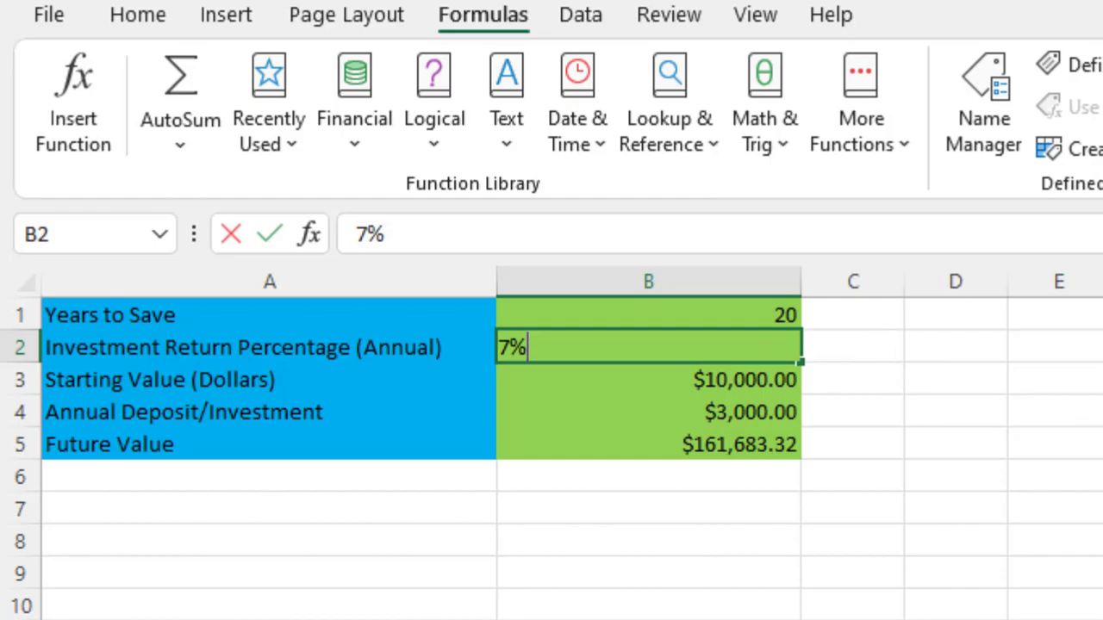
key("Return")
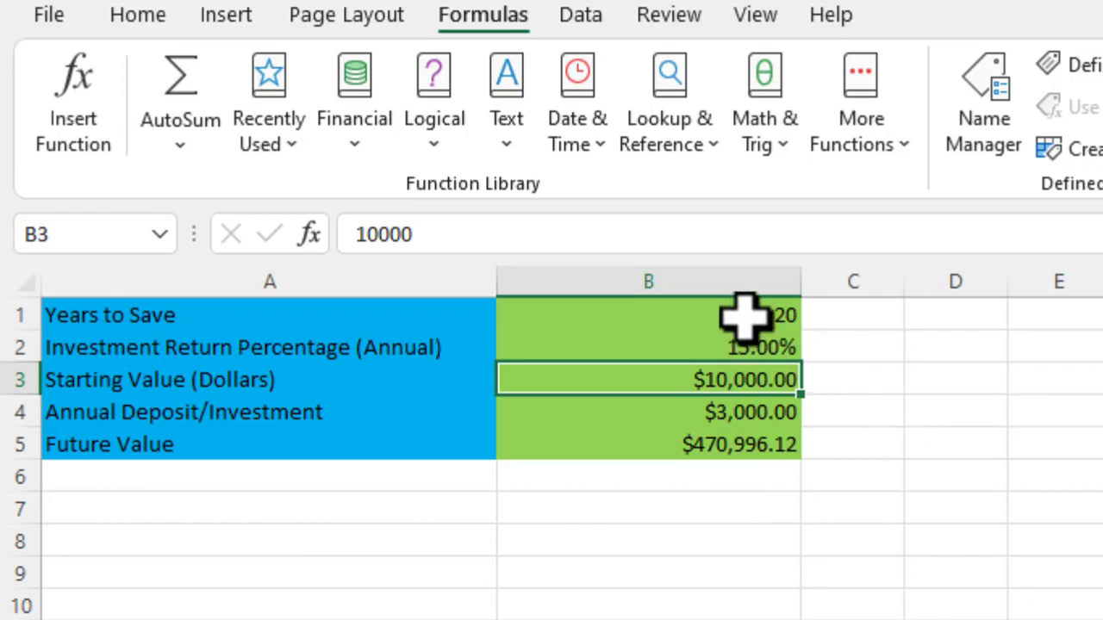
- Set the annual investment return percentage in B2 to 4%
left_click(739, 343)
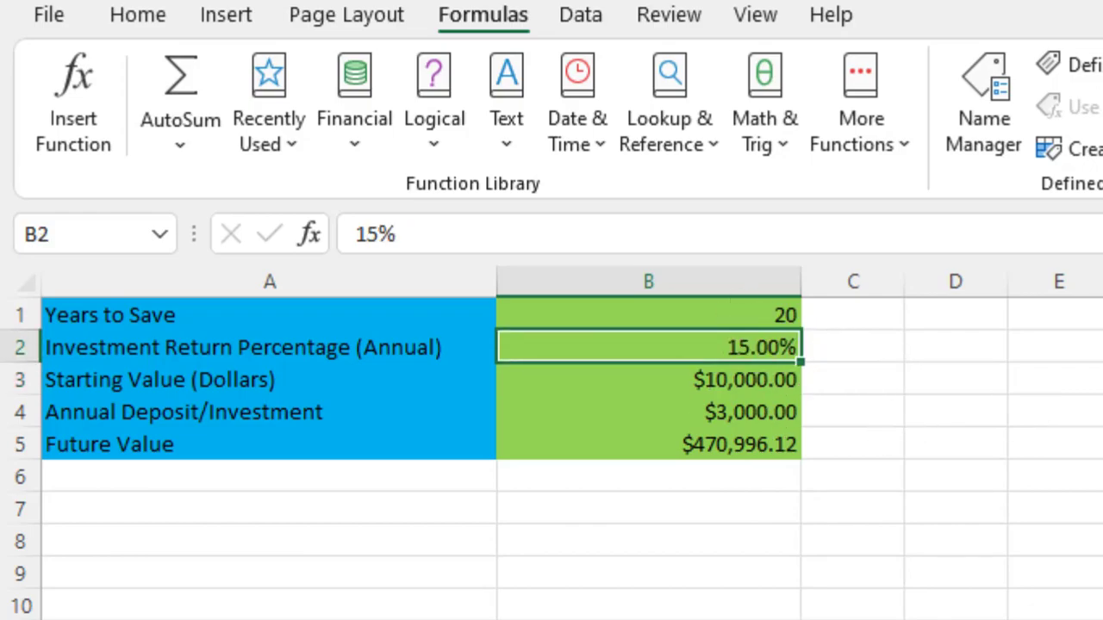
type("4%")
key("Return")
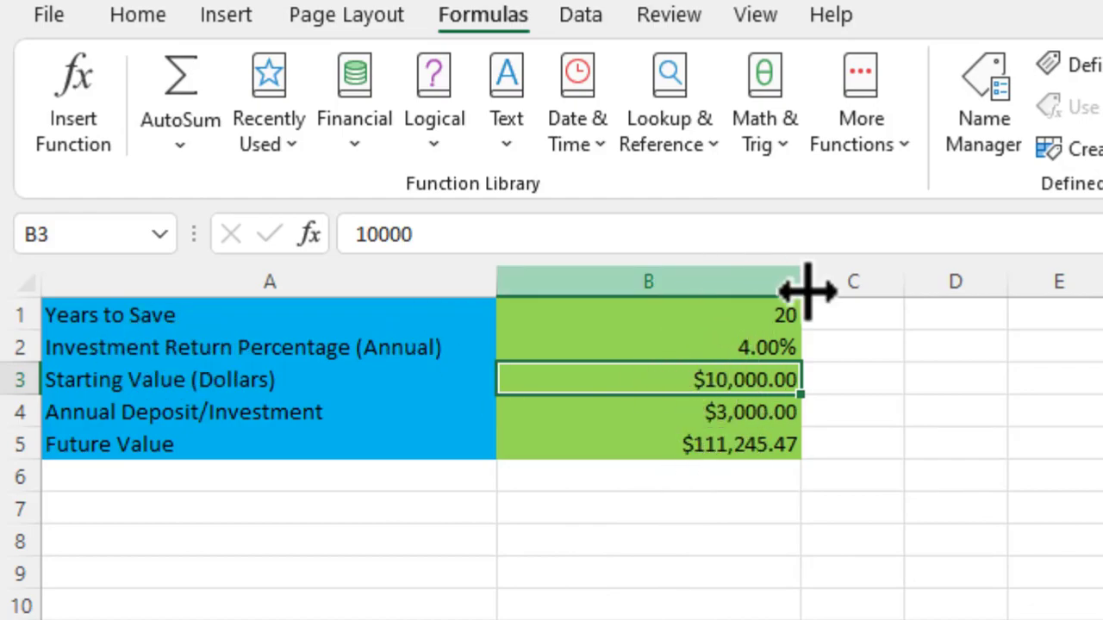
- Enter the formula =-FV(.04,20,3000,10000,0) in B7, using literal values and end-of-period payments instead of cell references
left_click(675, 504)
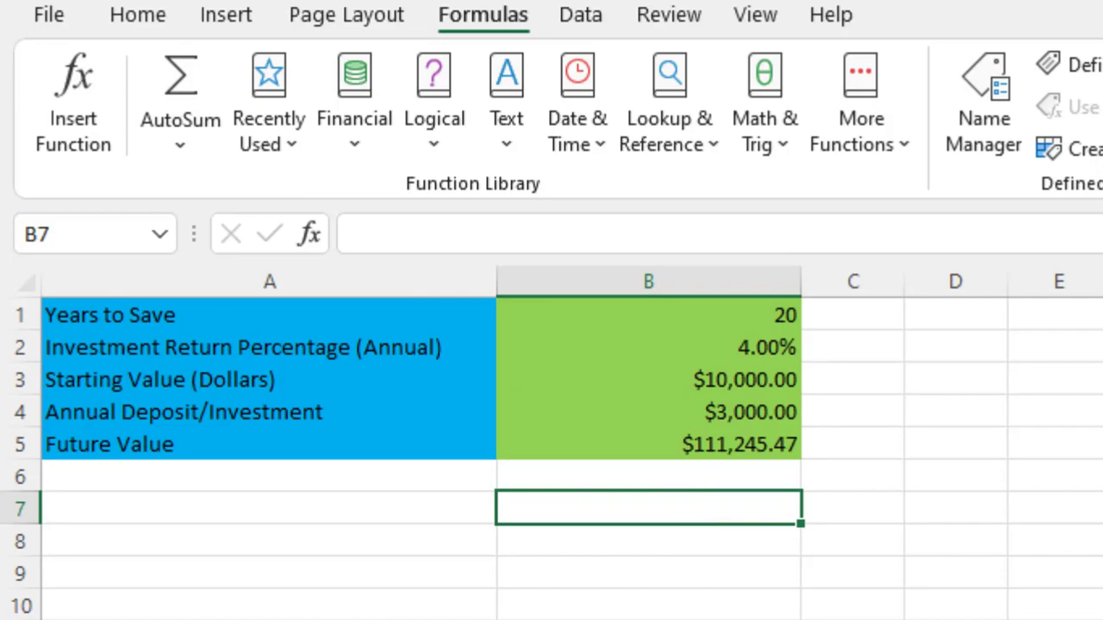
type("=-")
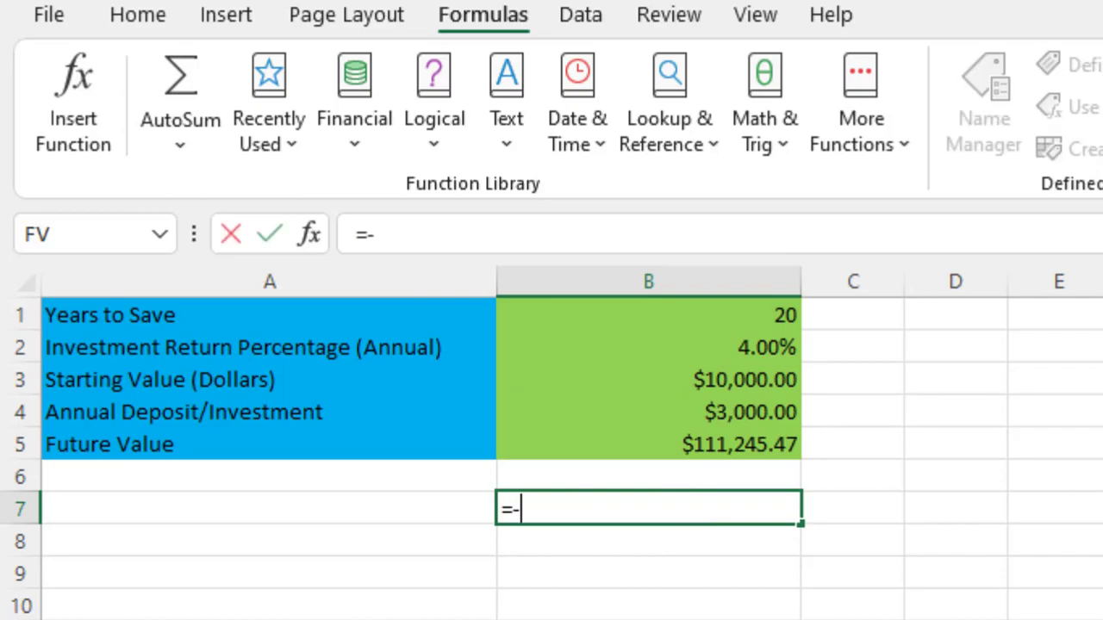
type("FV")
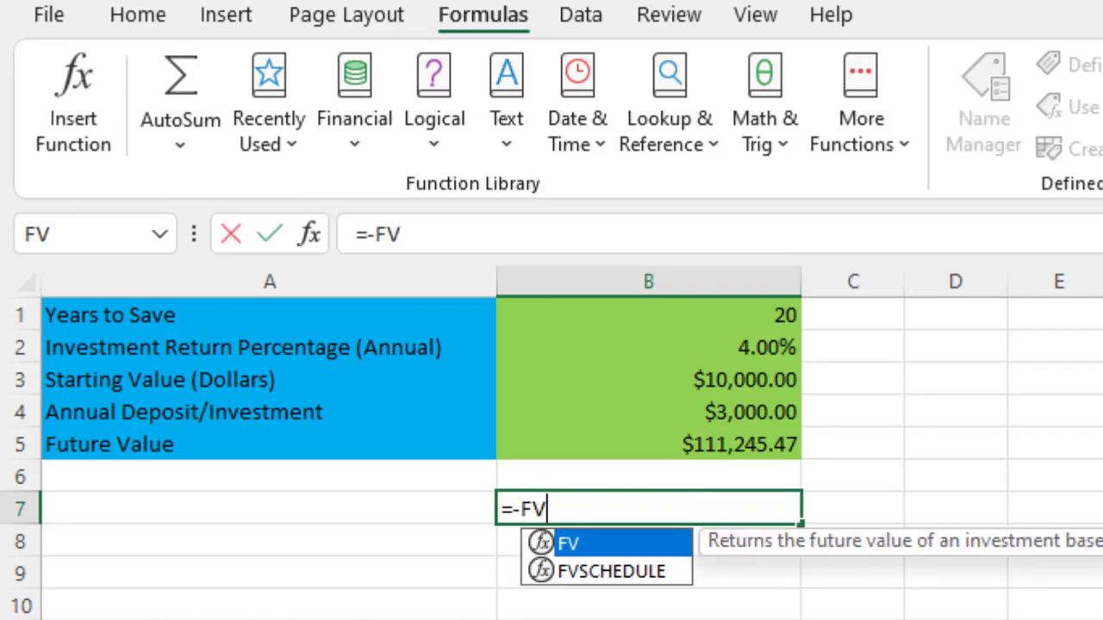
type("(")
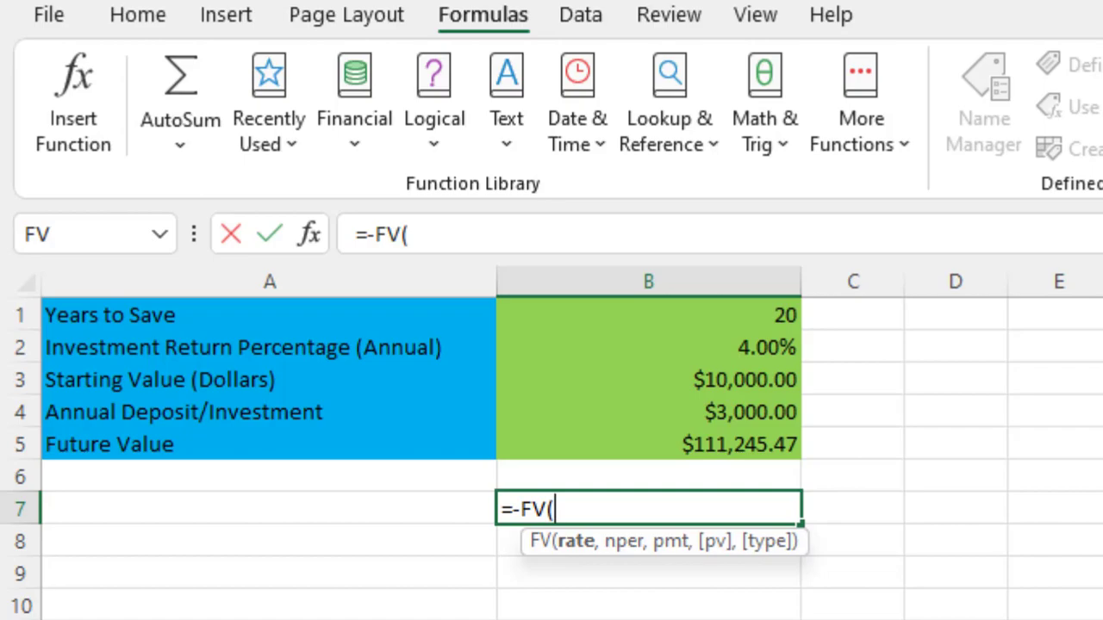
type(".04")
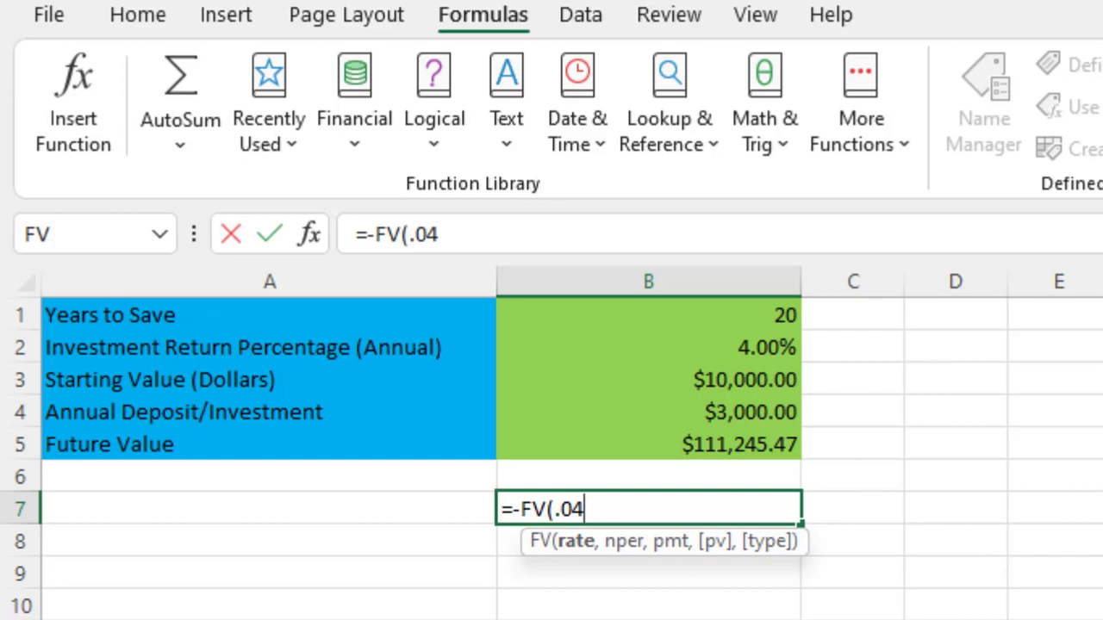
type(",")
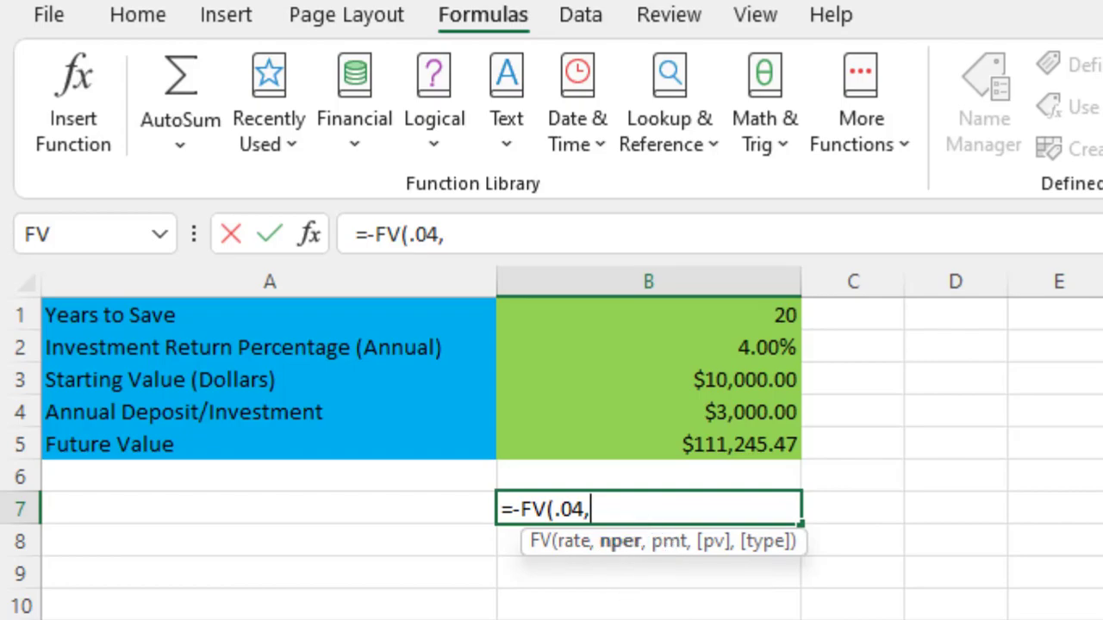
type("20")
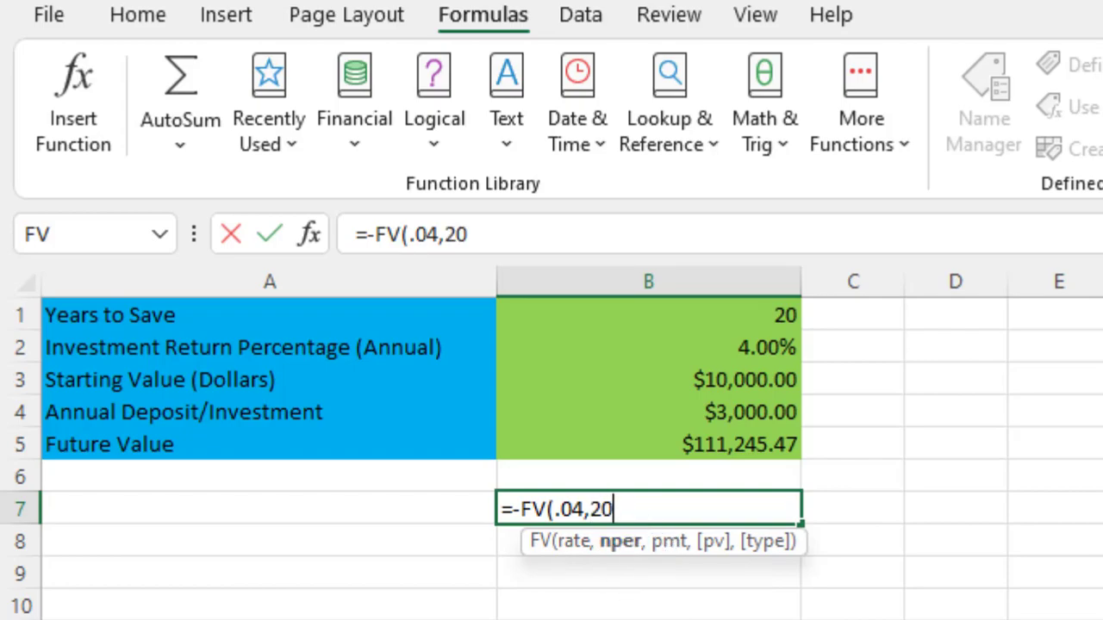
type(",")
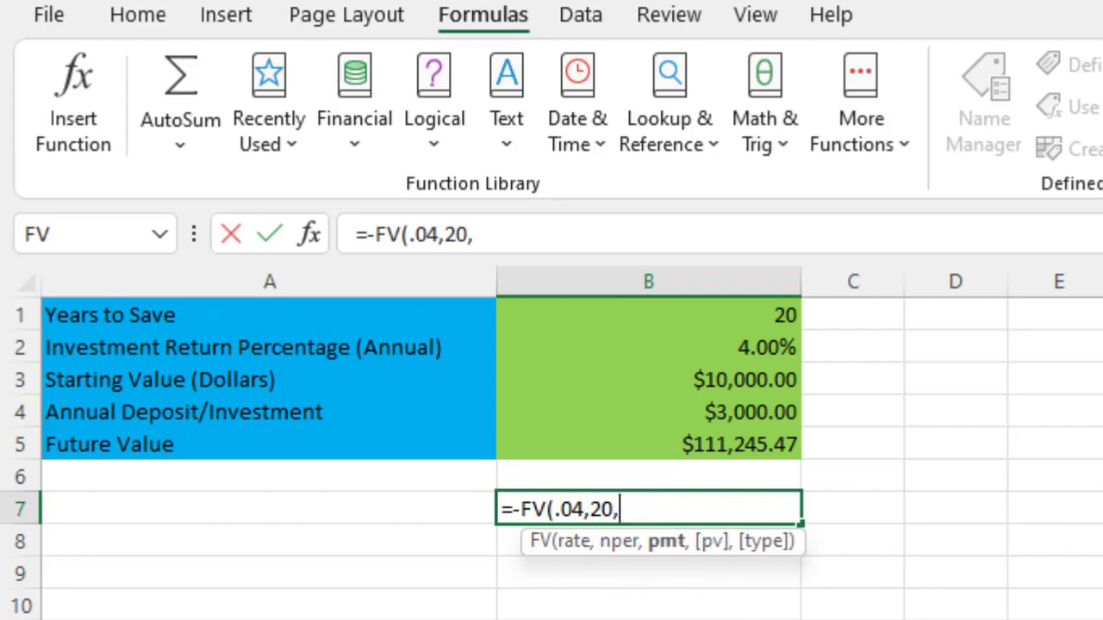
type("3000")
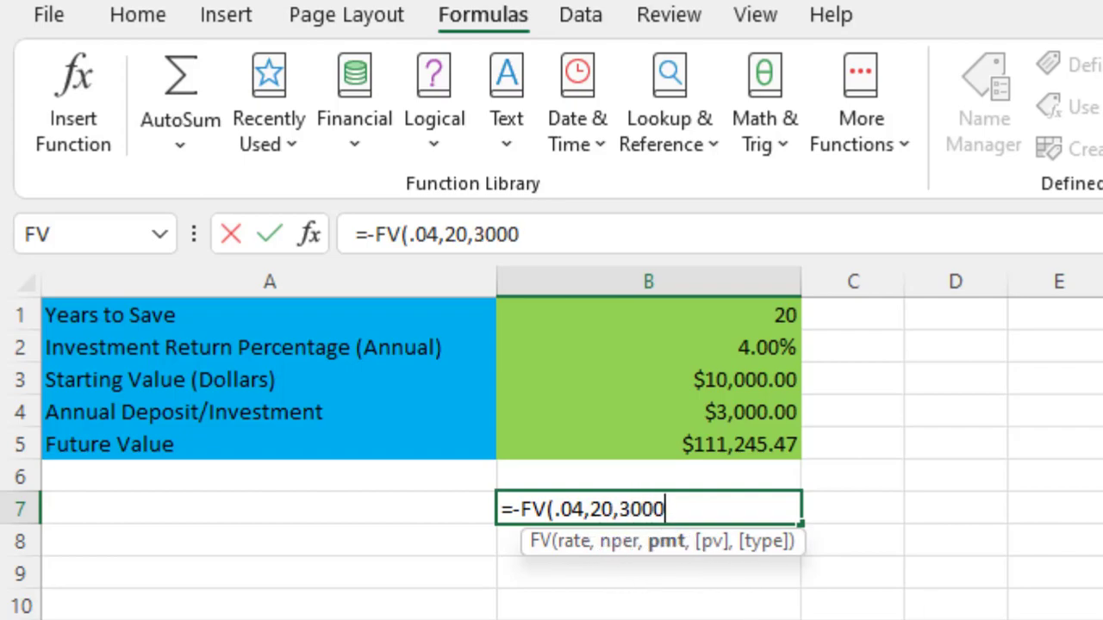
type(",")
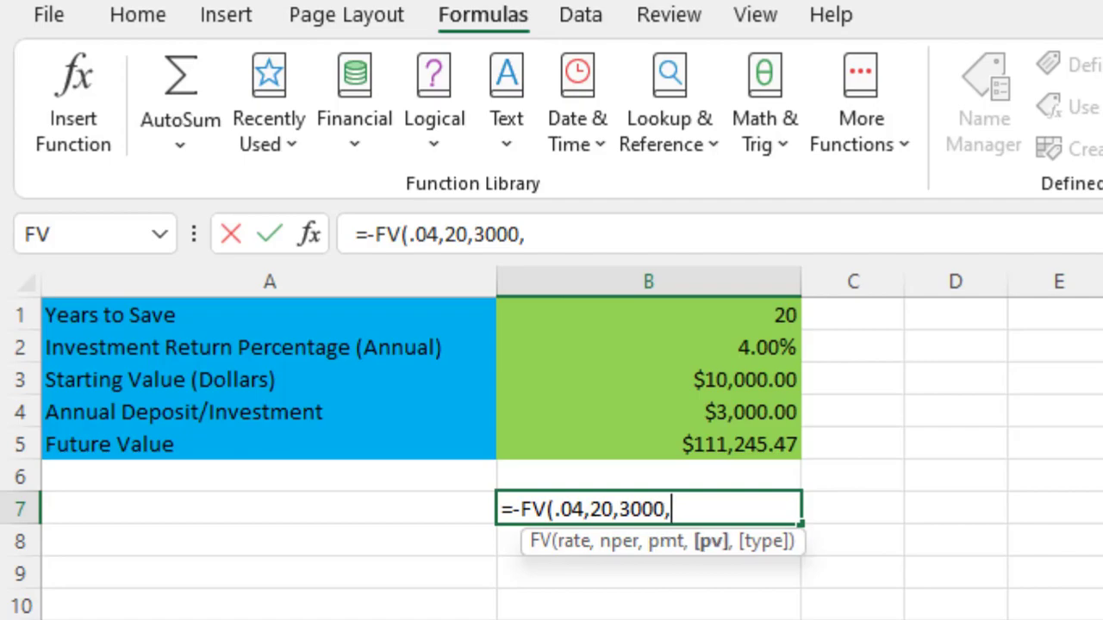
type("10000")
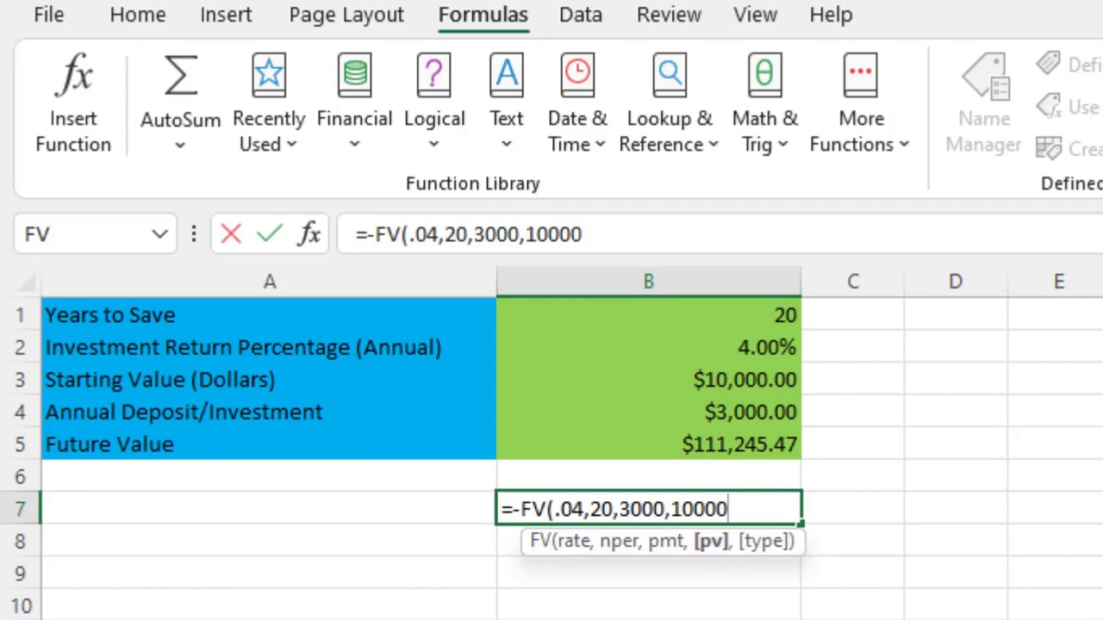
type(",")
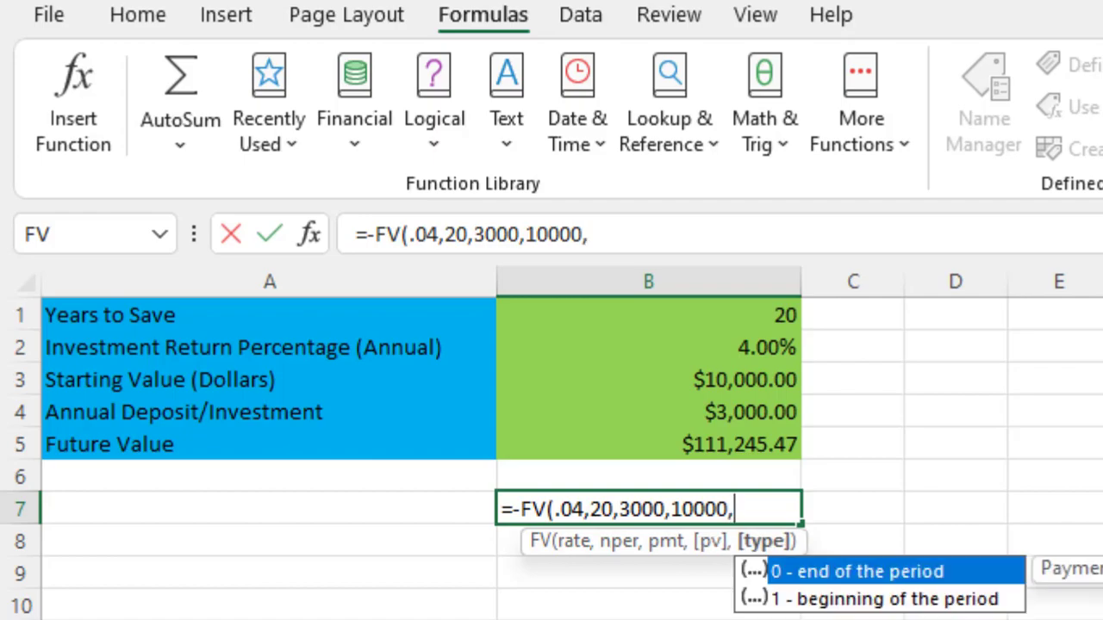
type("0)")
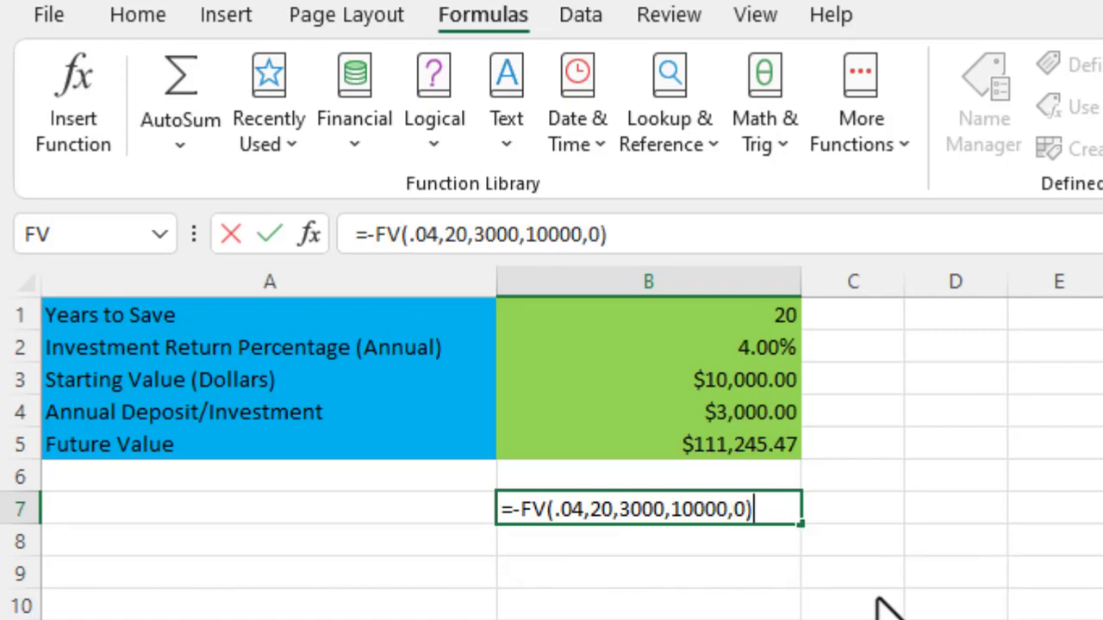
key("Return")
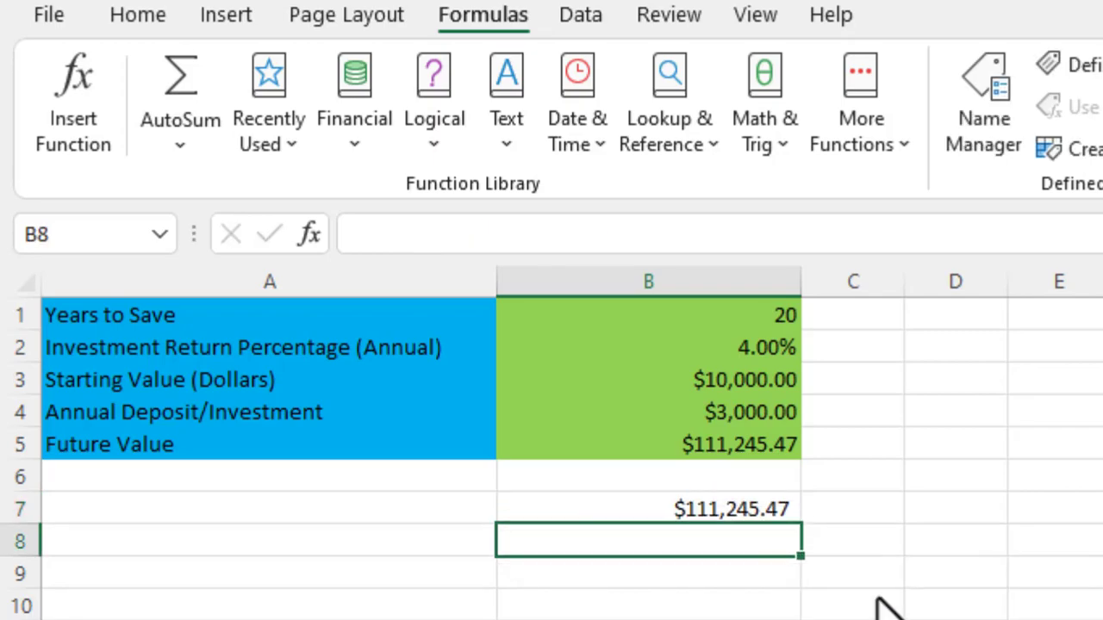